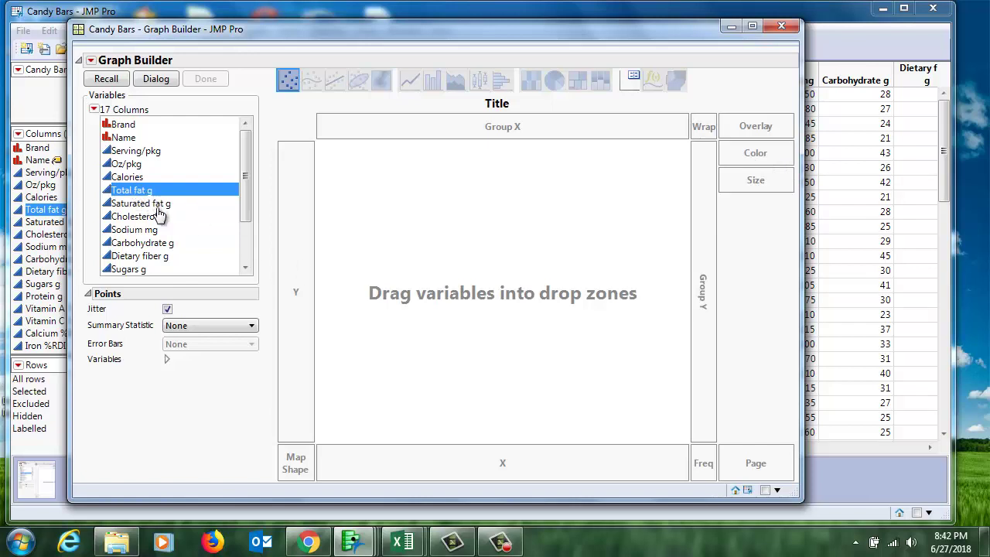
Step: Build a graph with Total fat g on the X axis and Calories on the Y axis
{"action": "left_click", "coordinate": [141, 178]}
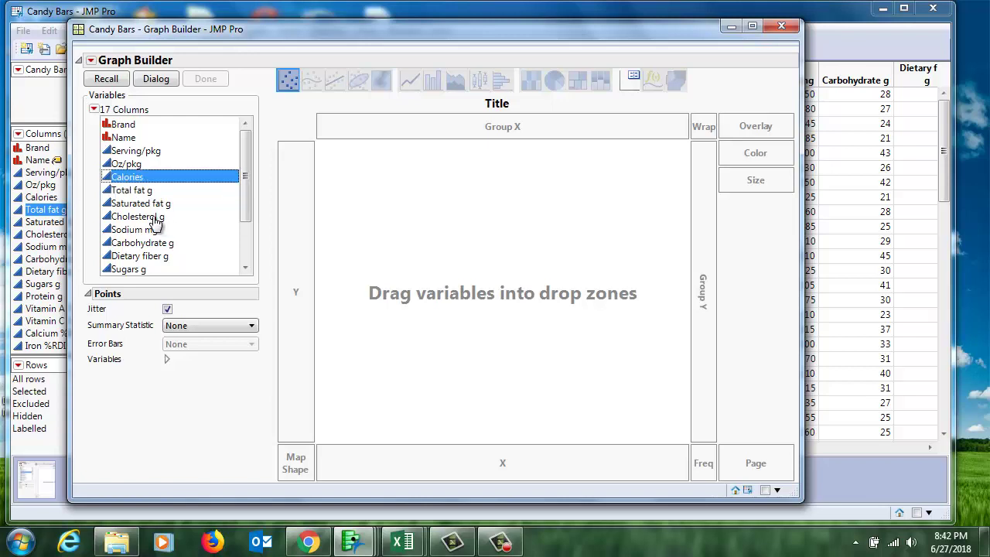
{"action": "left_click_drag", "start_coordinate": [138, 192], "coordinate": [472, 461]}
{"action": "left_click", "coordinate": [129, 179]}
{"action": "left_click_drag", "start_coordinate": [129, 180], "coordinate": [302, 287]}
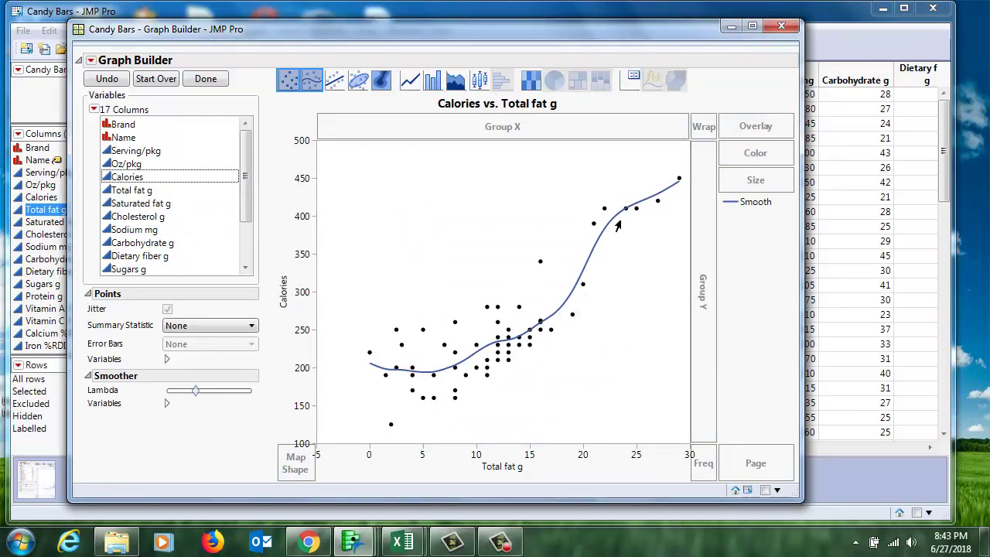
Step: Try showing the graph as a line of mean Calories and review the available summary statistics
{"action": "mouse_move", "coordinate": [498, 366]}
{"action": "left_click", "coordinate": [410, 82]}
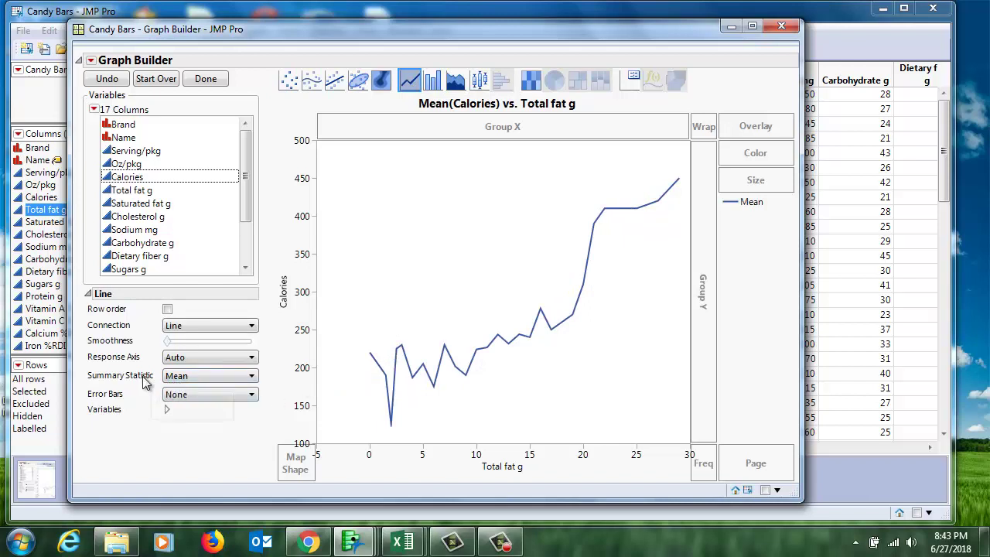
{"action": "left_click", "coordinate": [251, 377]}
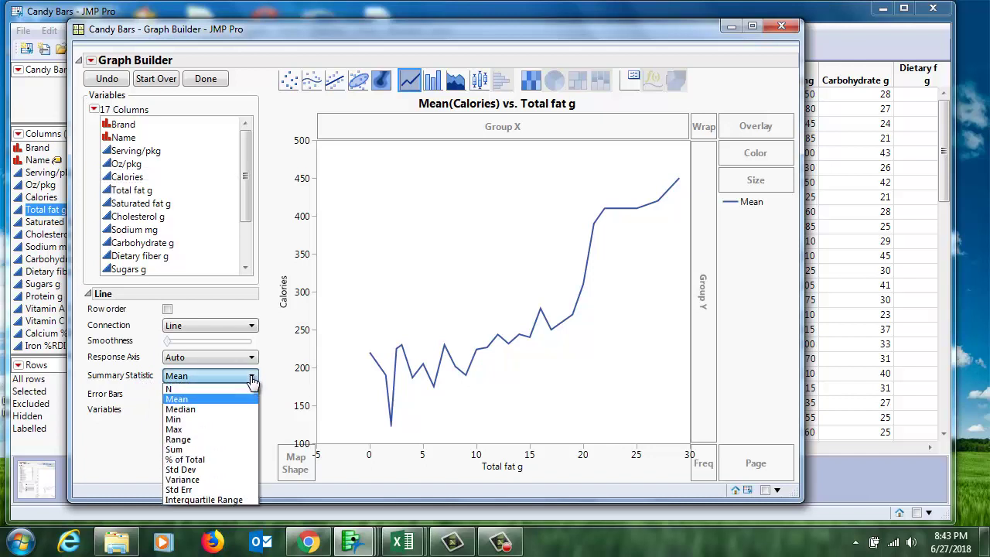
{"action": "left_click", "coordinate": [251, 379]}
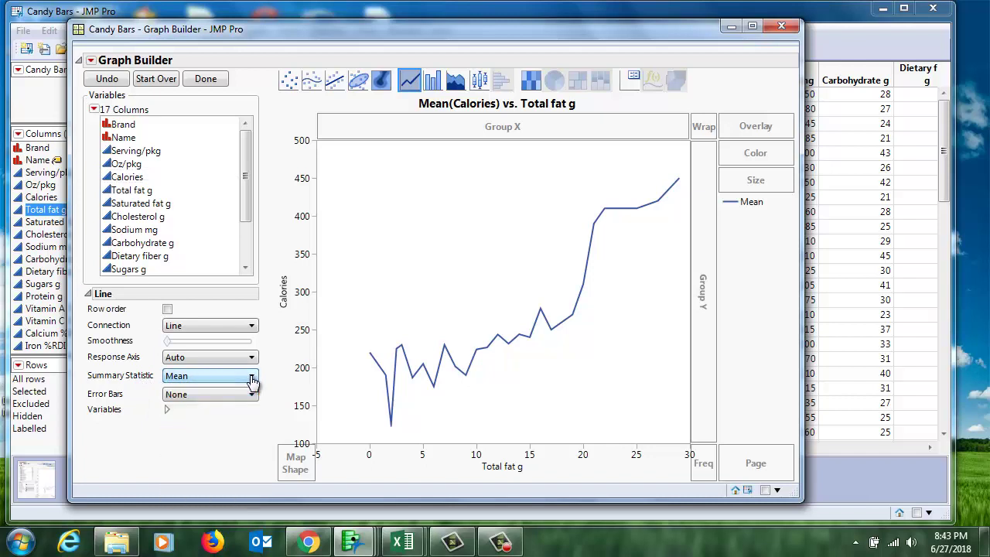
{"action": "mouse_move", "coordinate": [442, 351]}
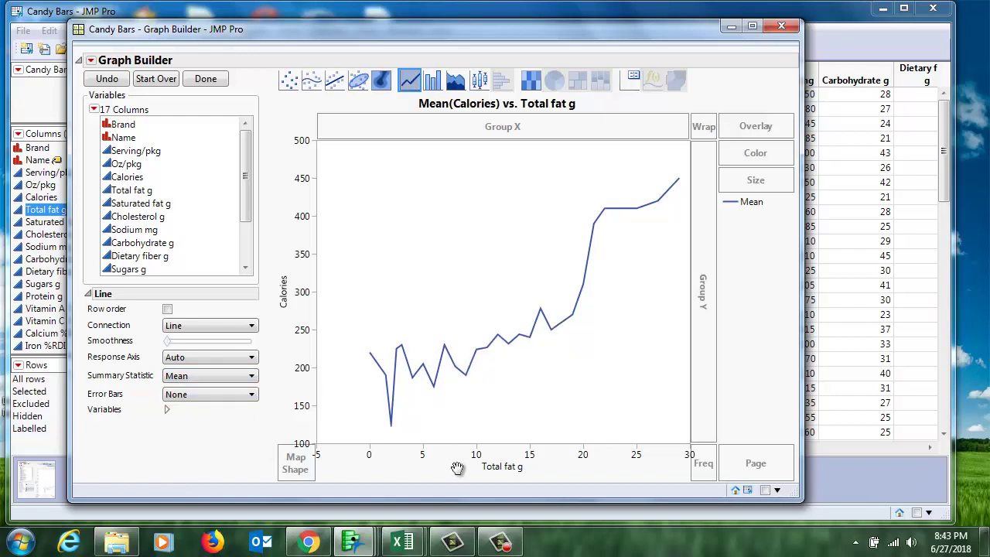
Step: Return the graph to points with a smoother curve and slightly adjust the smoother's Lambda
{"action": "right_click", "coordinate": [476, 205]}
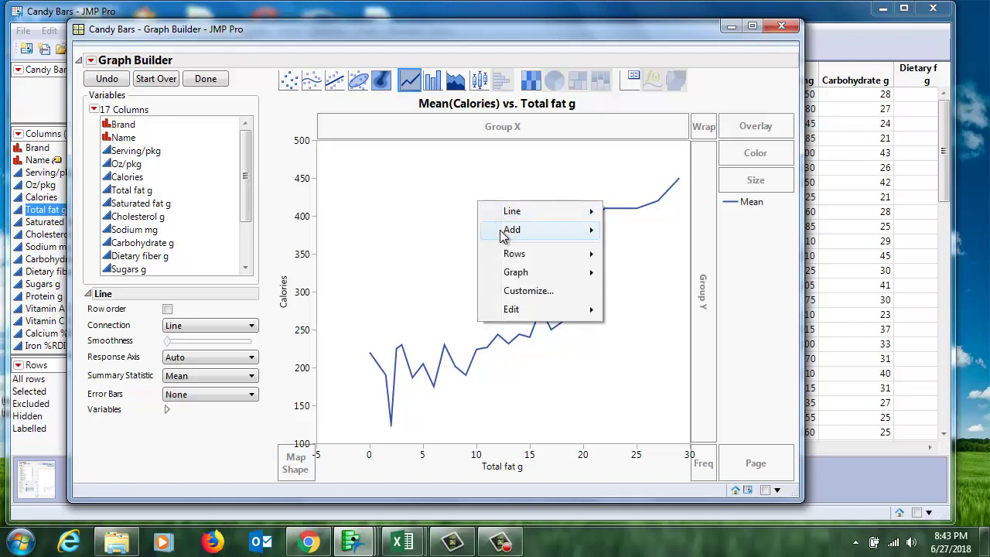
{"action": "mouse_move", "coordinate": [513, 232]}
{"action": "left_click", "coordinate": [634, 235]}
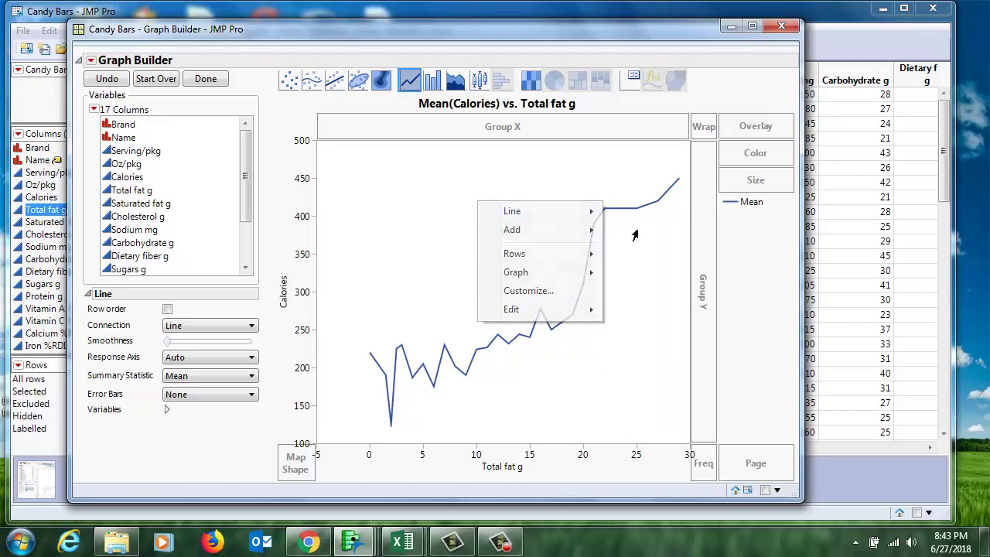
{"action": "left_click", "coordinate": [313, 84]}
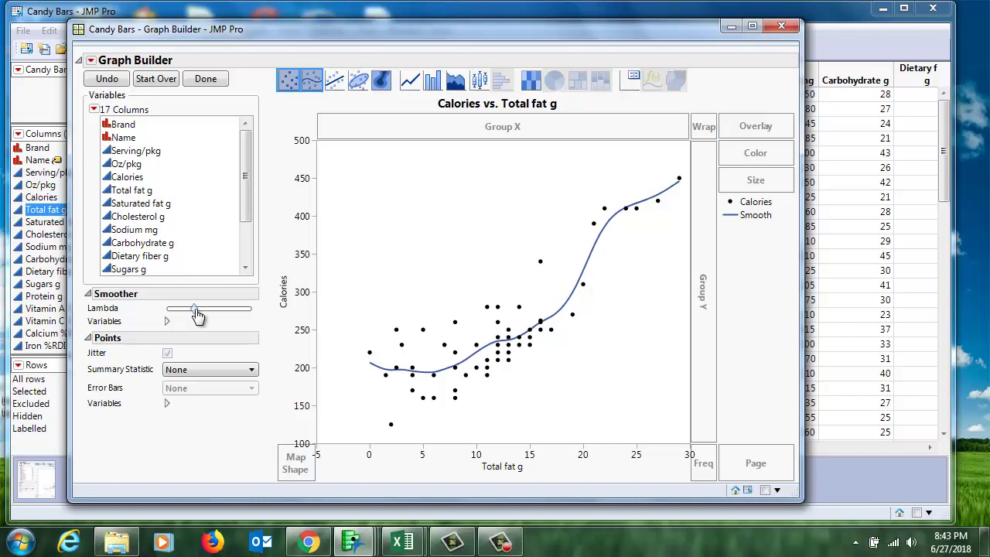
{"action": "mouse_move", "coordinate": [195, 308]}
{"action": "left_mouse_down"}
{"action": "mouse_move", "coordinate": [171, 309]}
{"action": "mouse_move", "coordinate": [208, 313]}
{"action": "mouse_move", "coordinate": [193, 310]}
{"action": "left_mouse_up"}
Step: Save the Calories vs. Total fat g graph's script to the data table and close the graph window
{"action": "left_click_drag", "start_coordinate": [159, 33], "coordinate": [247, 26]}
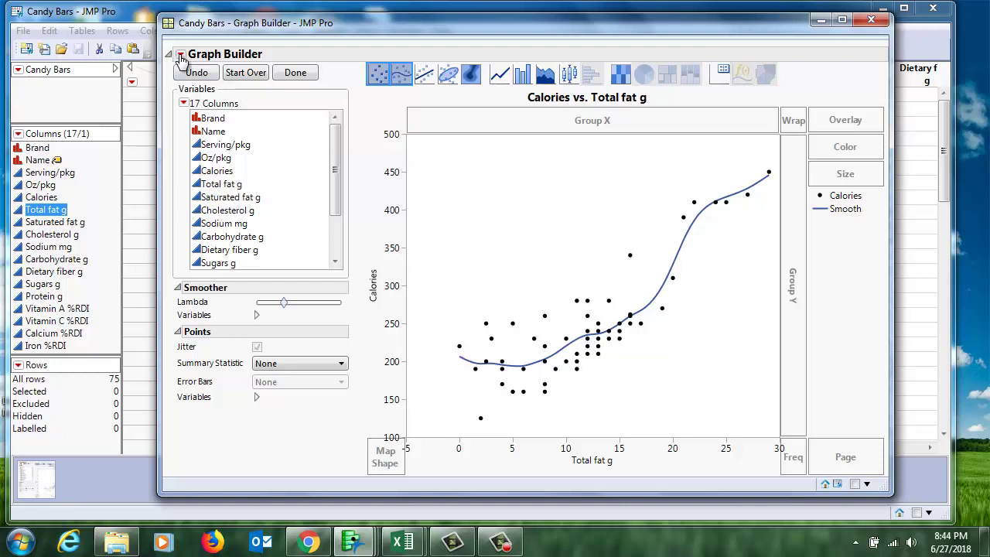
{"action": "left_click", "coordinate": [180, 56]}
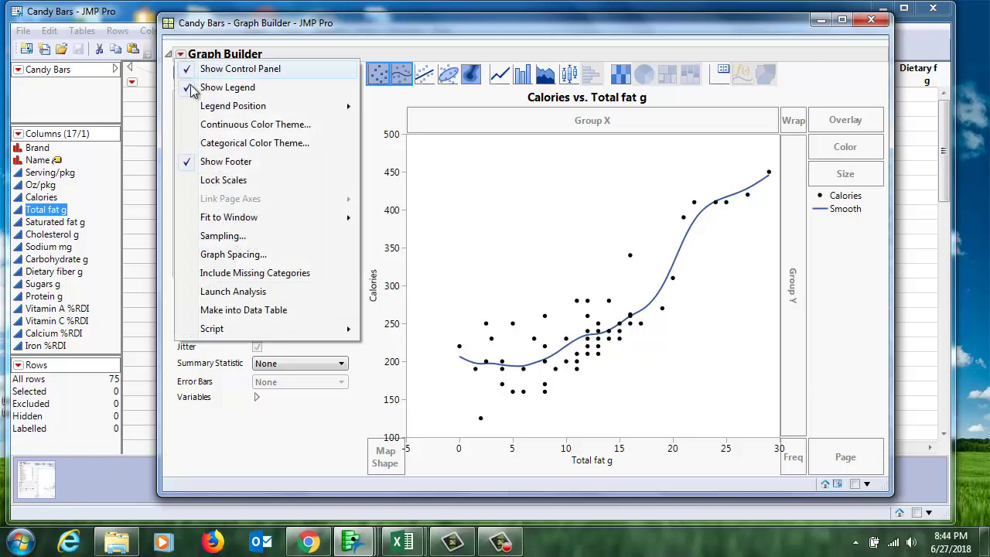
{"action": "mouse_move", "coordinate": [220, 334]}
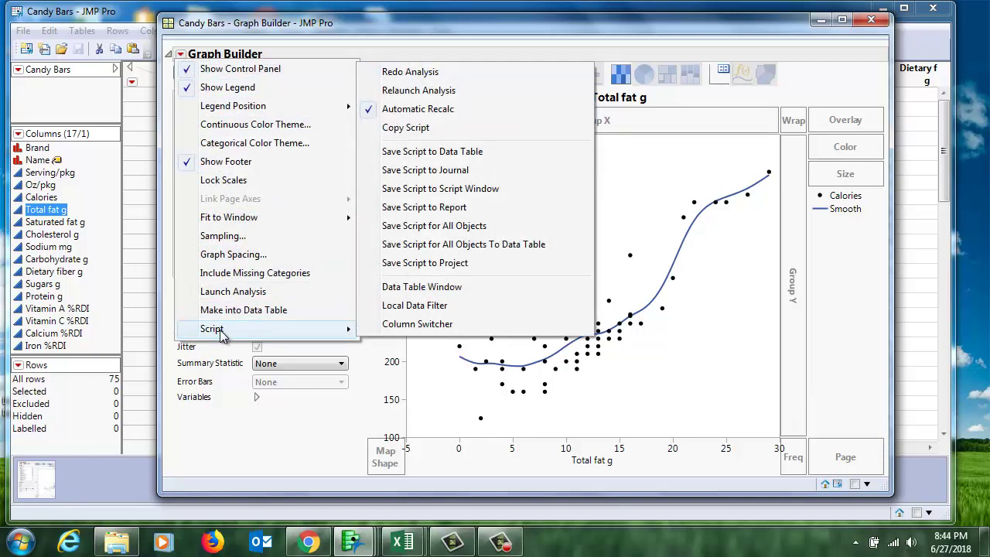
{"action": "left_click", "coordinate": [466, 152]}
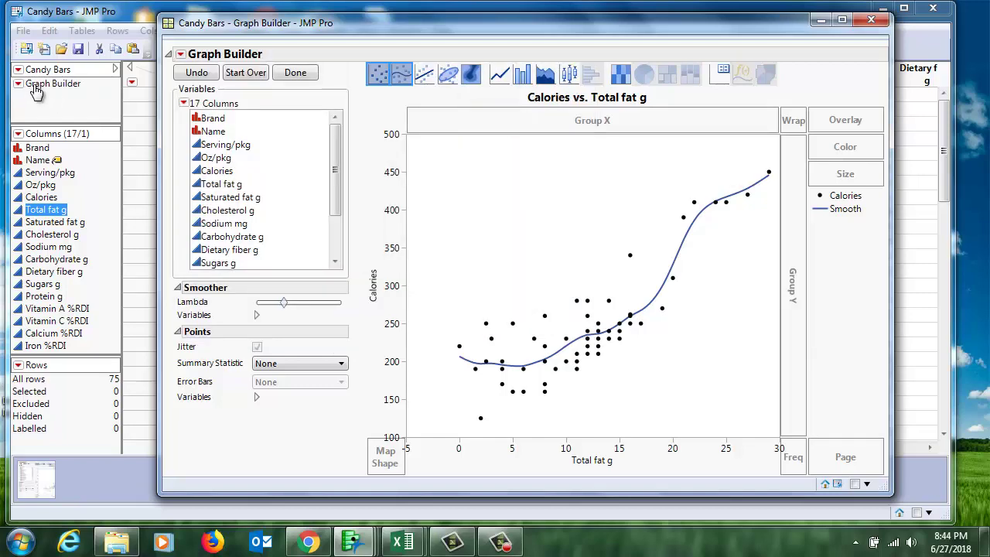
{"action": "left_click", "coordinate": [872, 19]}
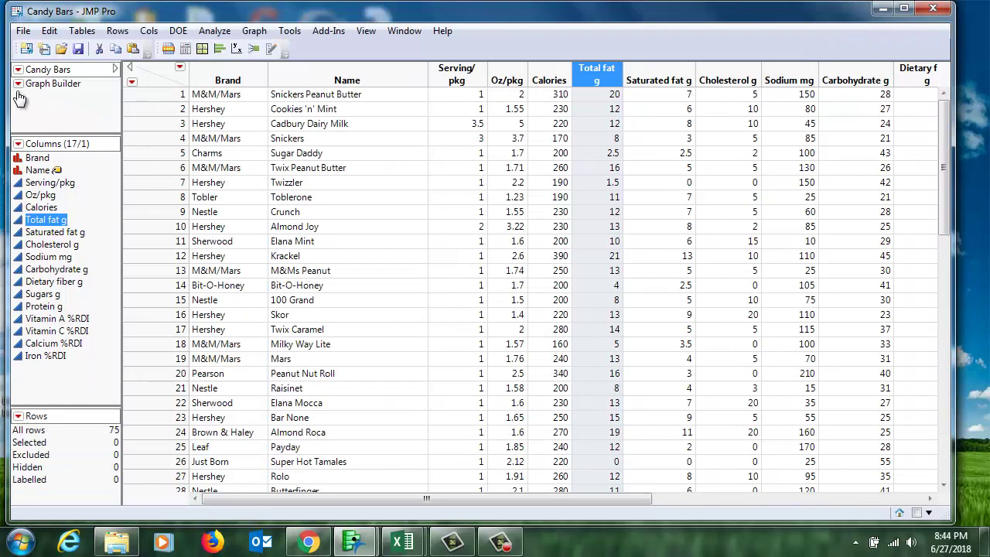
Step: Rename the saved Graph Builder script in the data table as Graph_Calories_Fat
{"action": "left_click", "coordinate": [17, 85]}
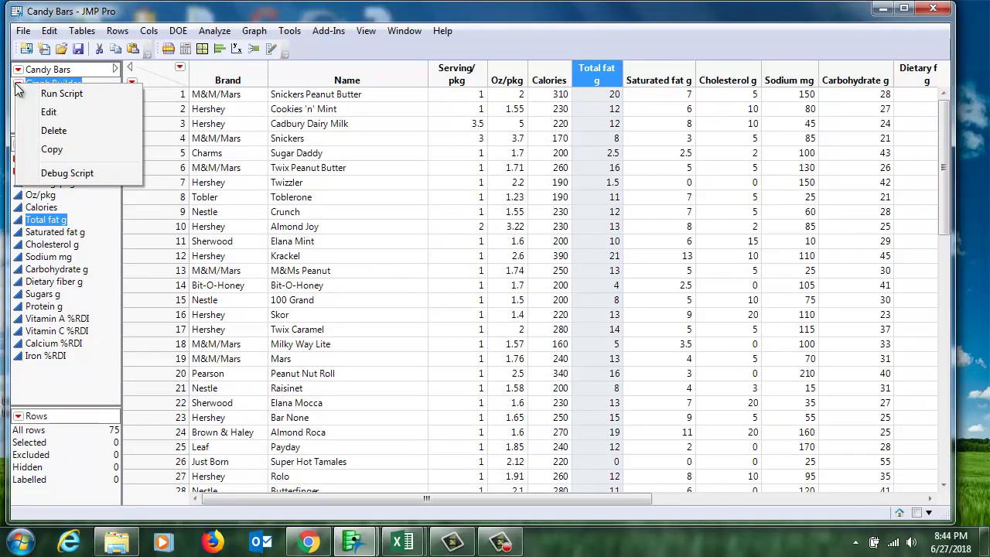
{"action": "left_click", "coordinate": [49, 114]}
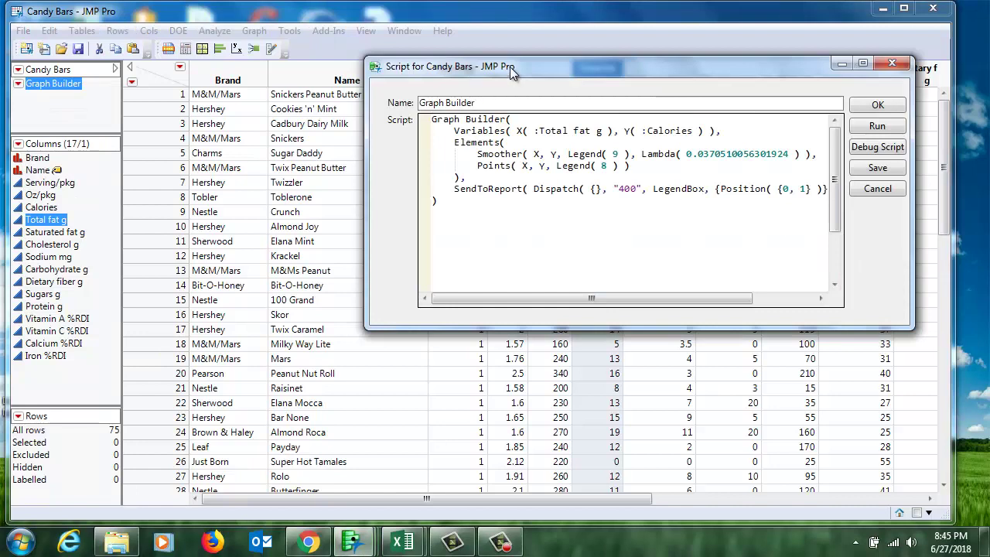
{"action": "left_click_drag", "start_coordinate": [510, 67], "coordinate": [356, 103]}
{"action": "triple_click", "coordinate": [326, 140]}
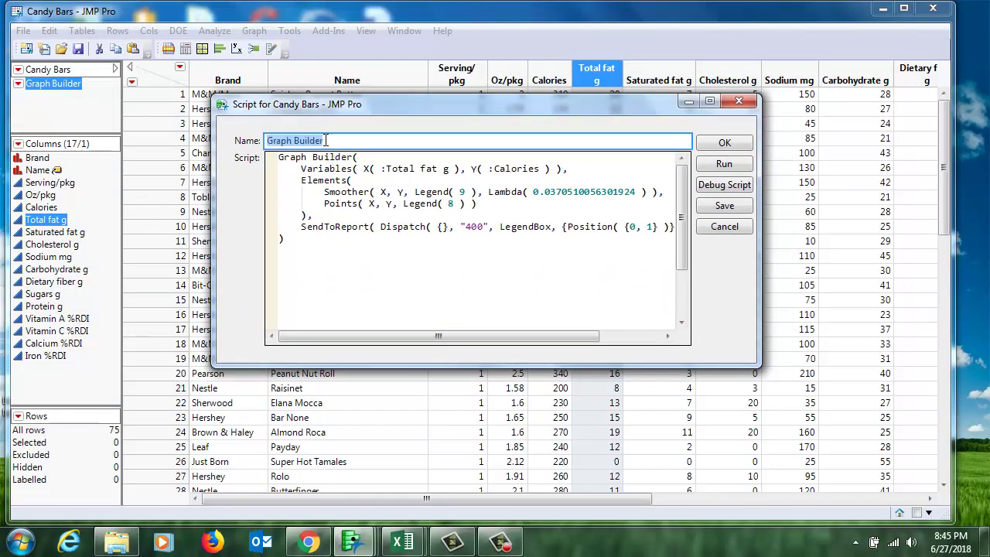
{"action": "type", "text": "Graph_Calories_Fat"}
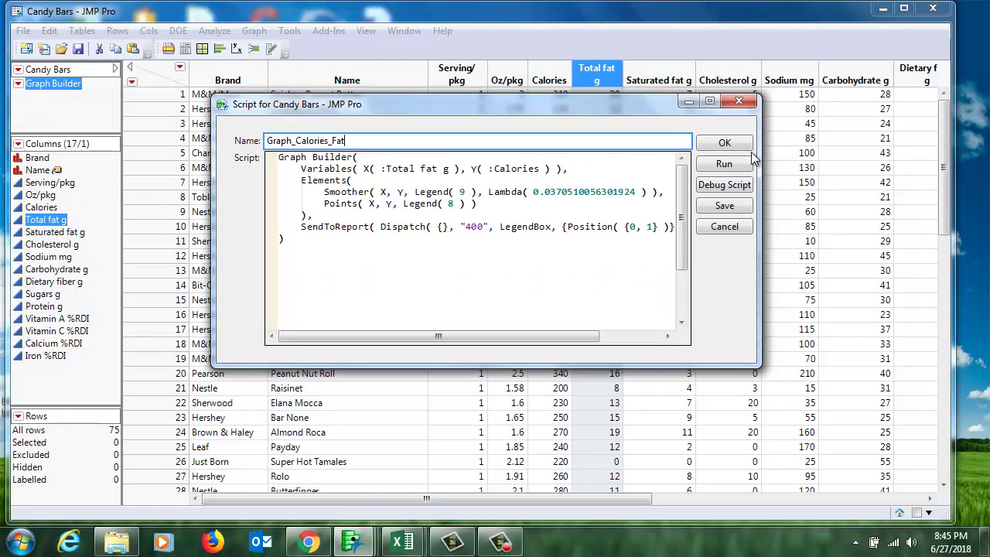
{"action": "left_click", "coordinate": [725, 143]}
Step: Run the Graph_Calories_Fat script from the data table and move the resulting graph window clear of the script list
{"action": "left_click", "coordinate": [17, 83]}
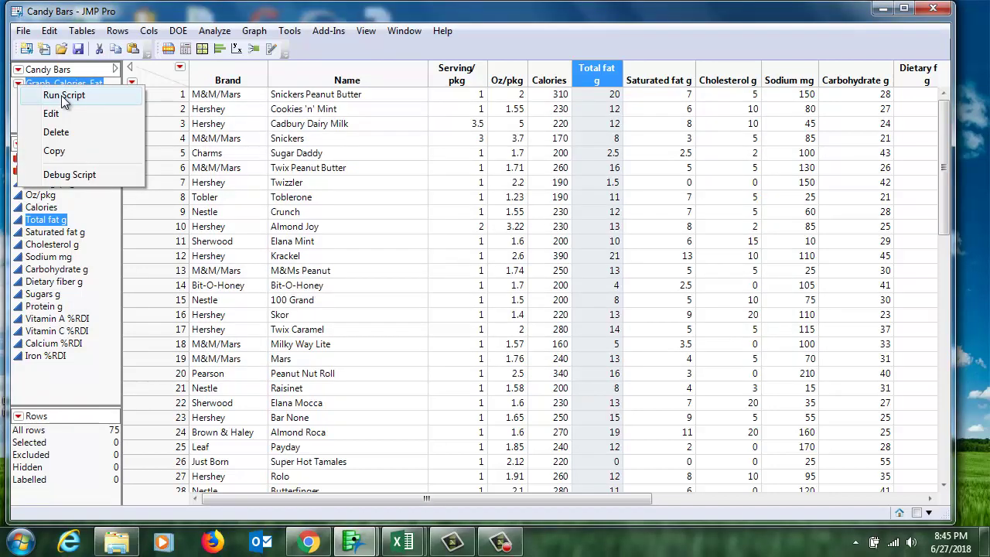
{"action": "left_click", "coordinate": [64, 96]}
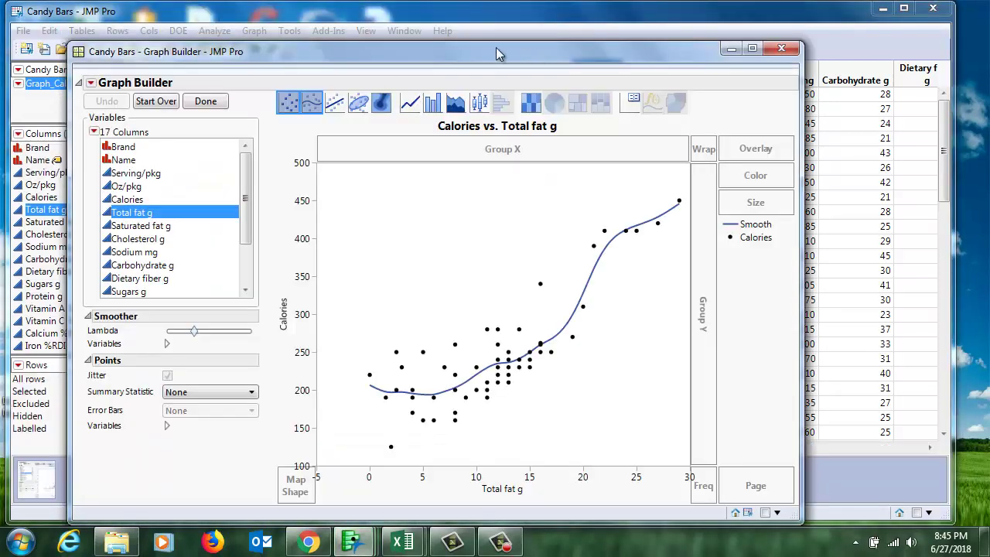
{"action": "left_click_drag", "start_coordinate": [498, 55], "coordinate": [565, 22]}
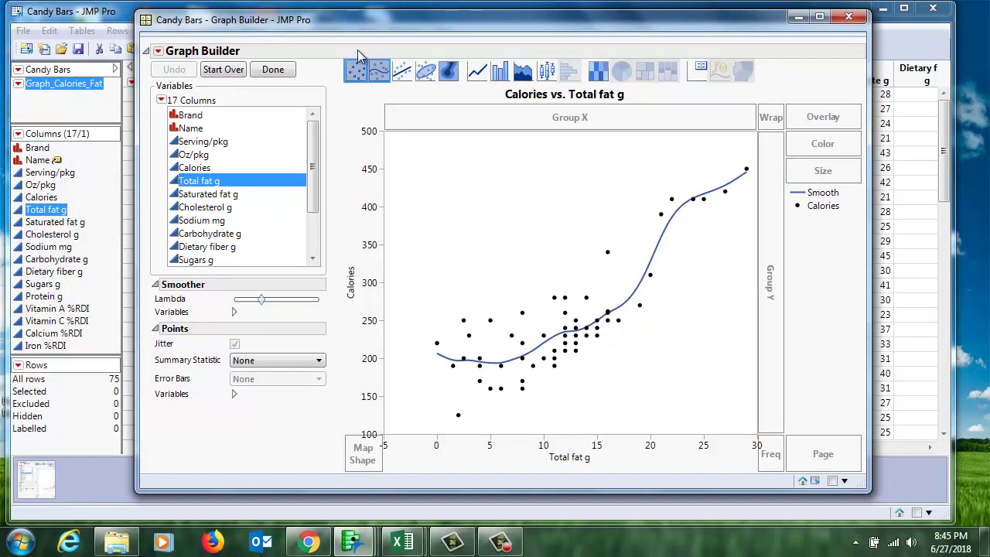
{"action": "left_click_drag", "start_coordinate": [383, 19], "coordinate": [447, 51]}
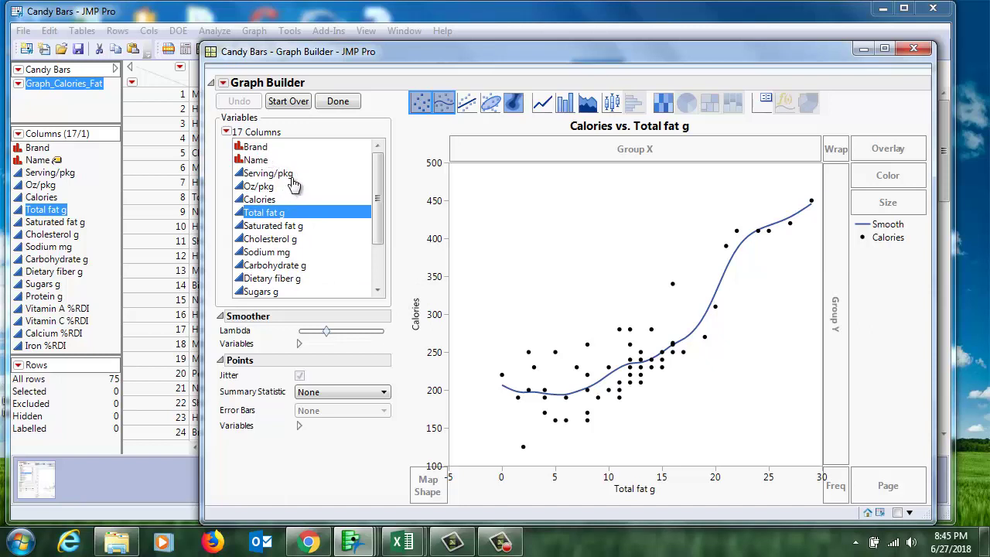
Step: Add a local data filter to the graph with Brand as the filter column
{"action": "mouse_move", "coordinate": [424, 71]}
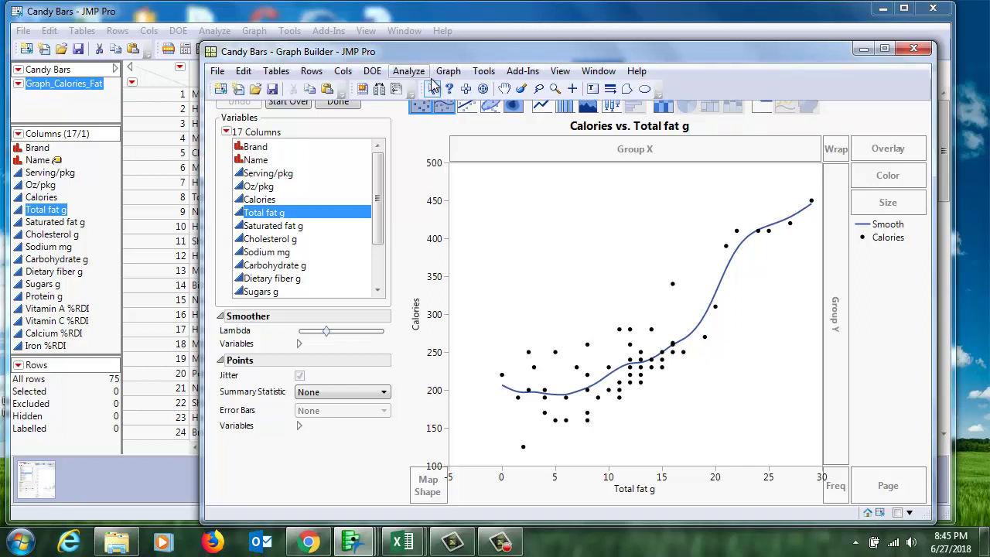
{"action": "left_click", "coordinate": [360, 90]}
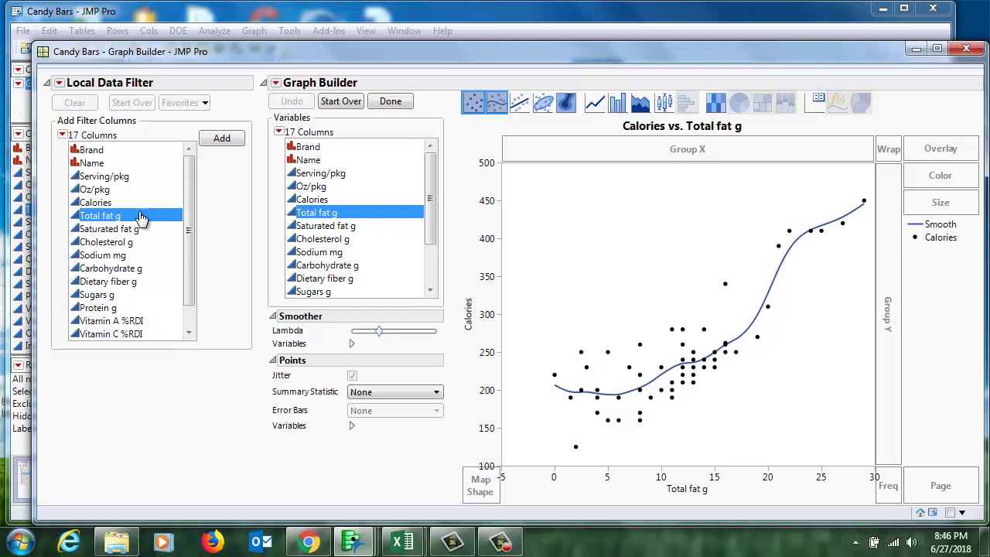
{"action": "left_click", "coordinate": [92, 153]}
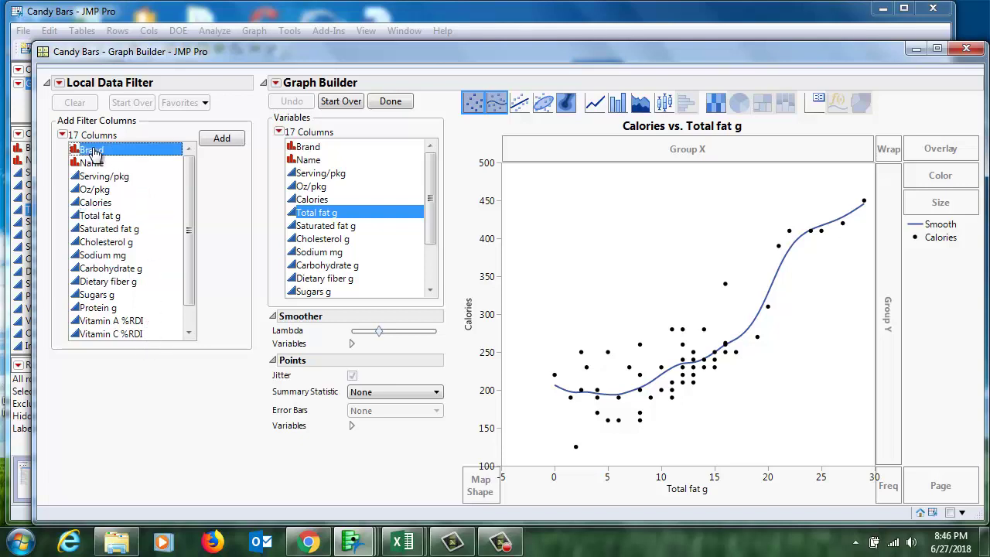
{"action": "left_click", "coordinate": [222, 138]}
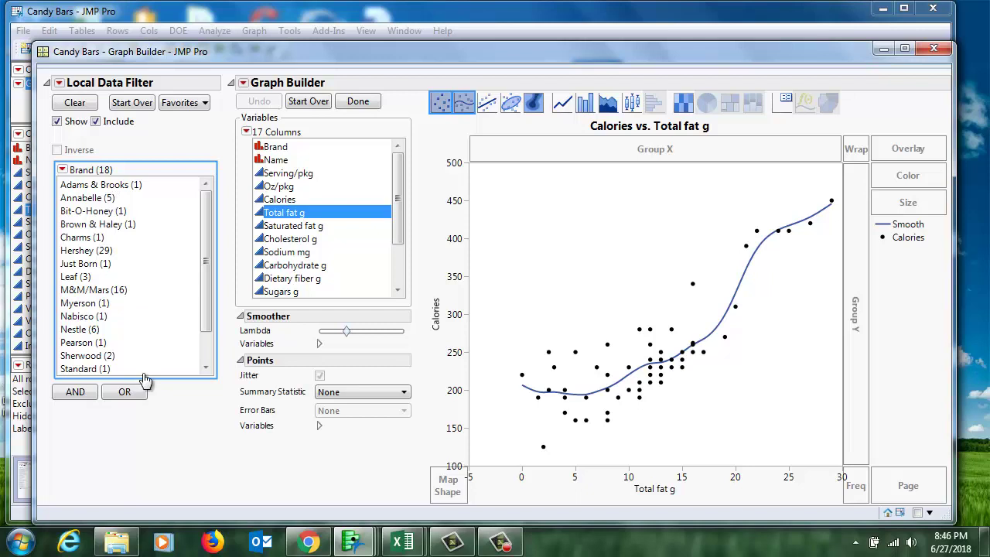
Step: Try filtering the graph to the Hershey and M&M/Mars brands, and clear the filter selection
{"action": "left_click", "coordinate": [81, 251]}
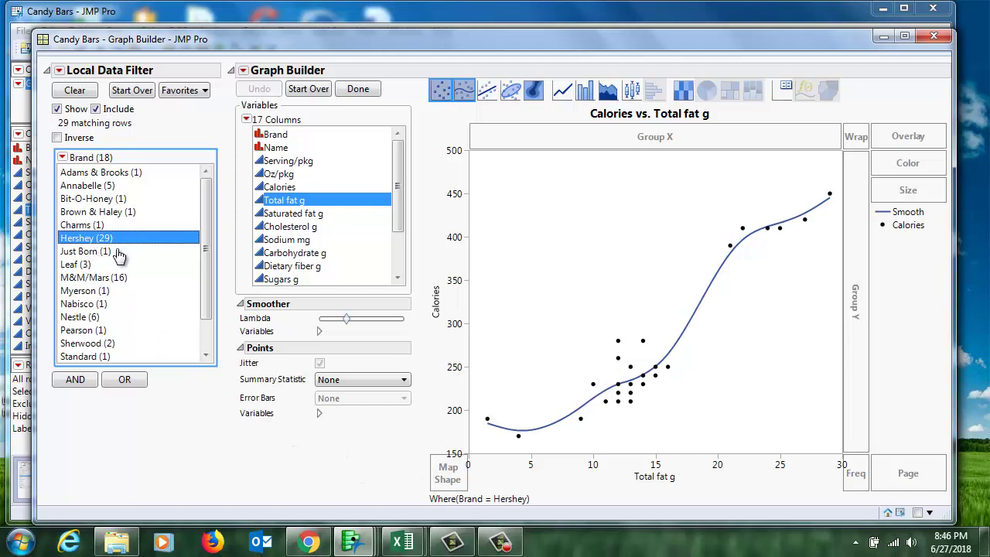
{"action": "left_click", "coordinate": [80, 279], "text": "ctrl"}
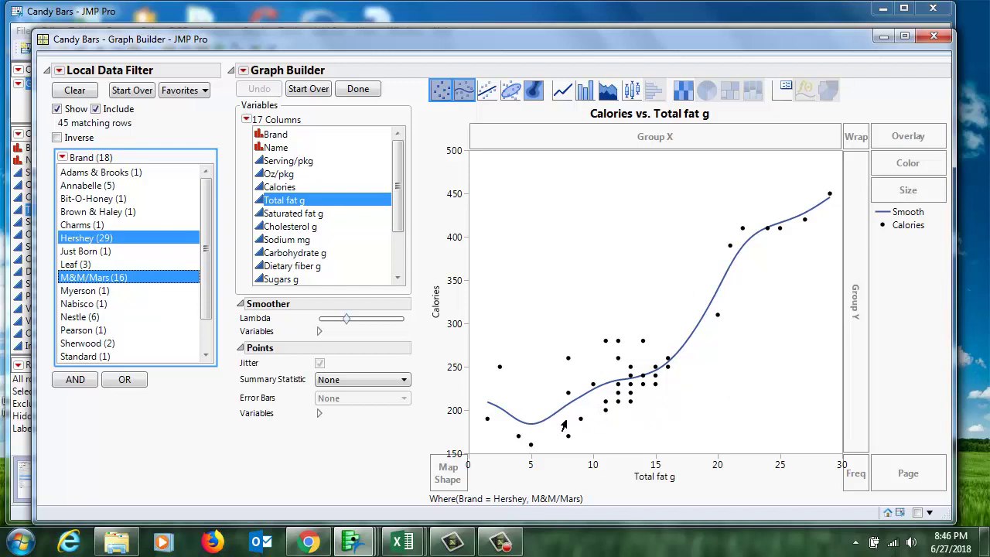
{"action": "left_click", "coordinate": [75, 92]}
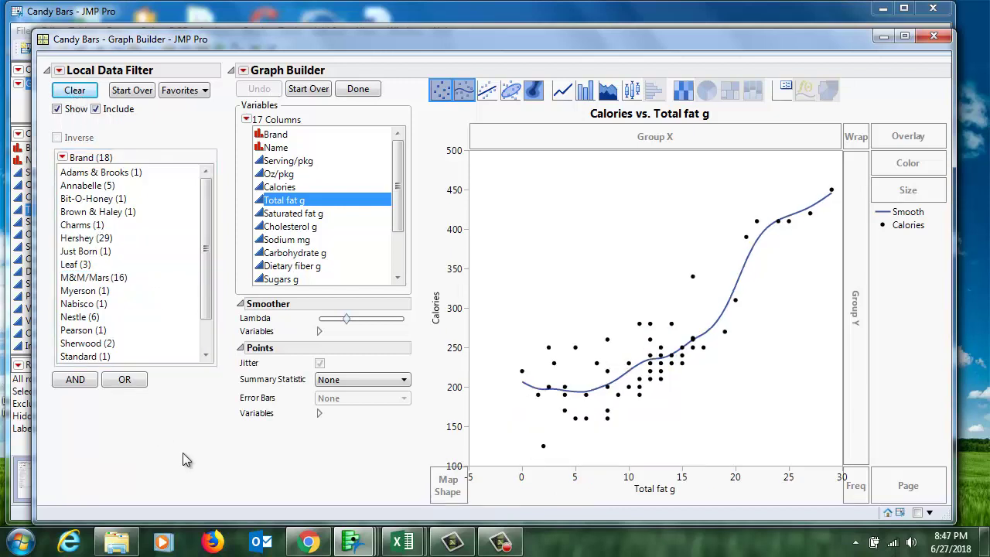
Step: Filter the graph to the Hershey brand only and save the script for all objects to the data table, closing the graph
{"action": "left_click", "coordinate": [87, 239]}
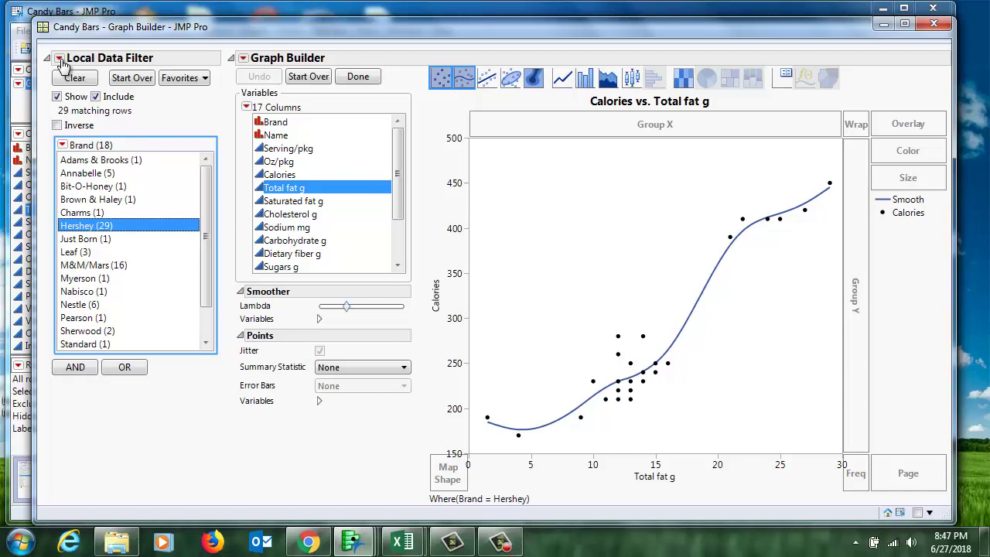
{"action": "left_click", "coordinate": [244, 62]}
{"action": "mouse_move", "coordinate": [351, 334]}
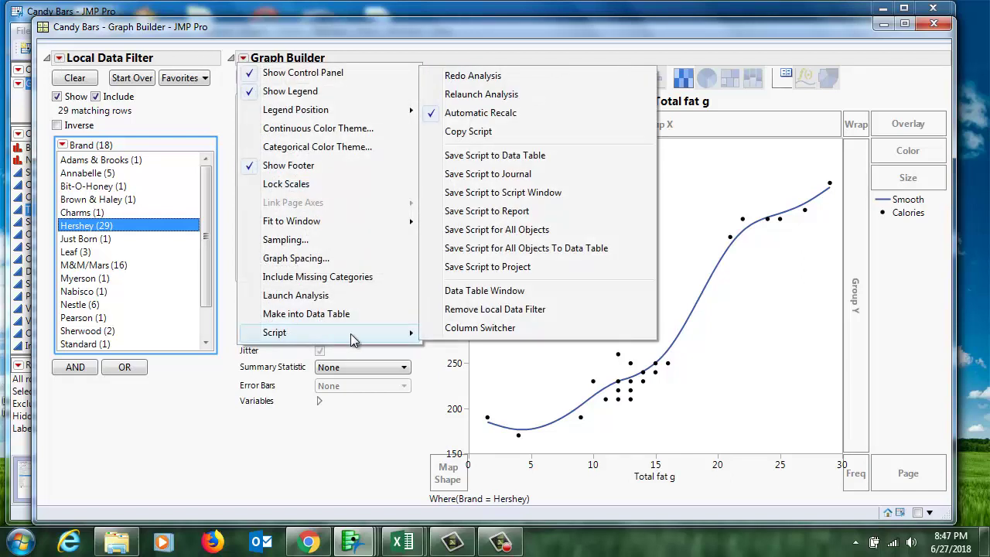
{"action": "left_click", "coordinate": [538, 247]}
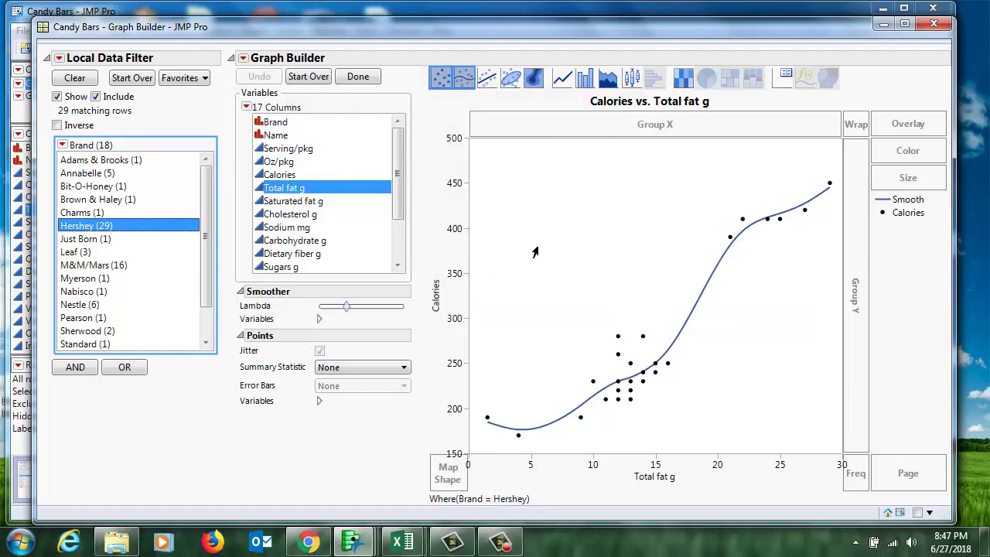
{"action": "left_click", "coordinate": [934, 24]}
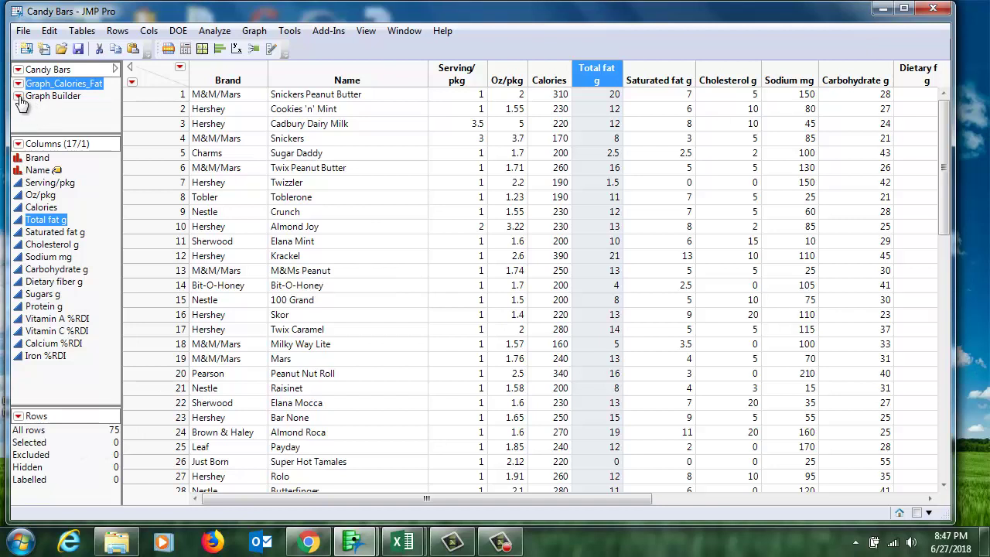
Step: Rename the saved Graph Builder script in the data table as Graph_Filtered
{"action": "left_click", "coordinate": [18, 97]}
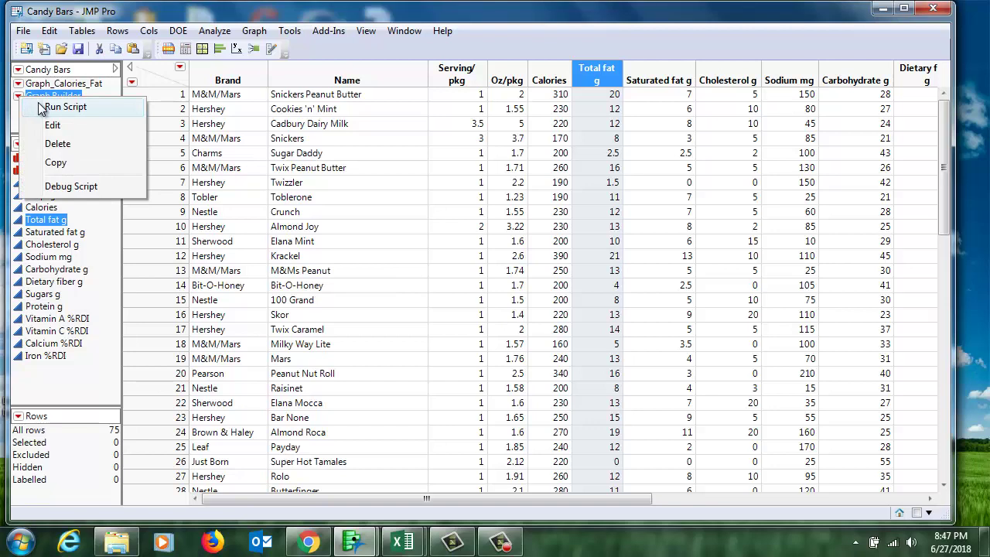
{"action": "left_click", "coordinate": [51, 126]}
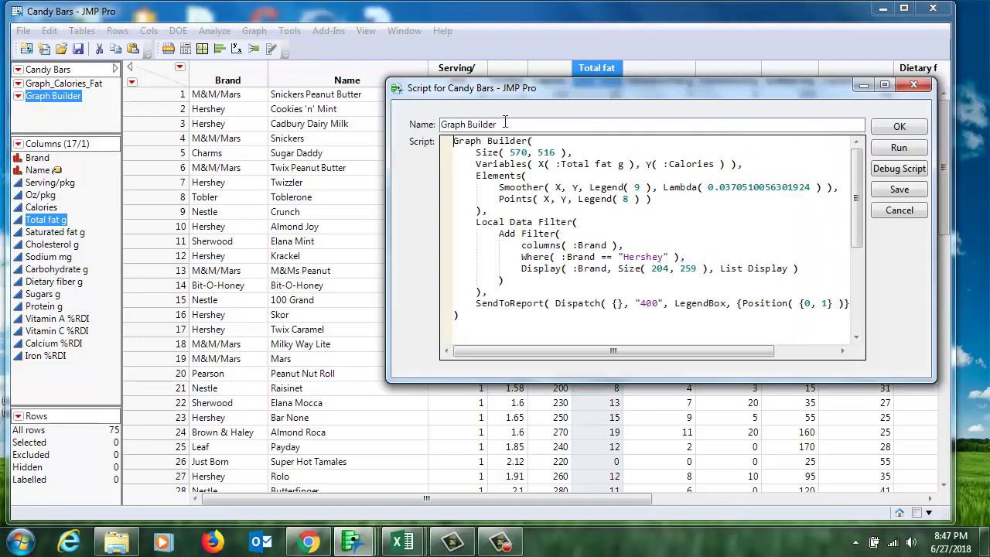
{"action": "triple_click", "coordinate": [504, 124]}
{"action": "type", "text": "Graph_Filtered"}
{"action": "left_click", "coordinate": [900, 126]}
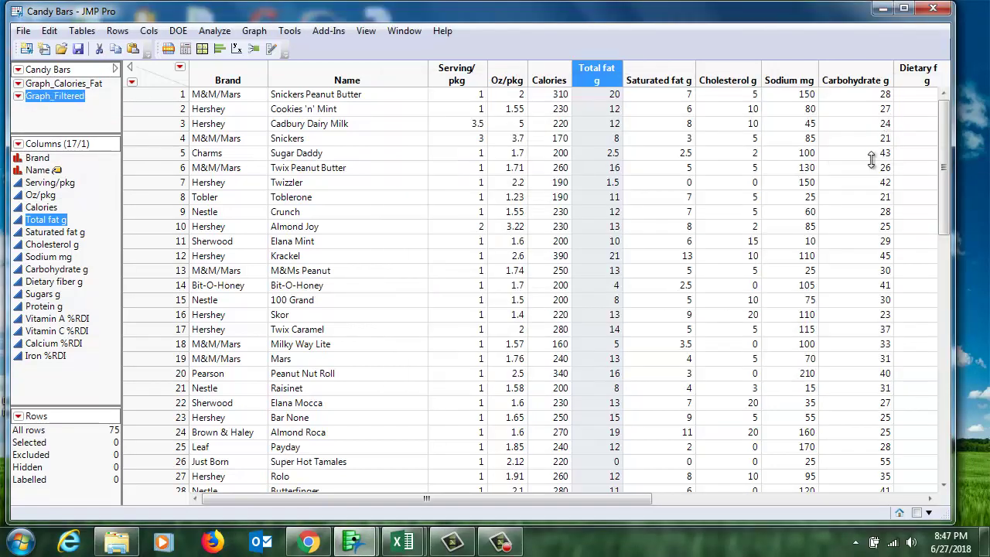
Step: Run the Graph_Filtered script and color the graph's points by Oz/pkg
{"action": "left_click", "coordinate": [18, 96]}
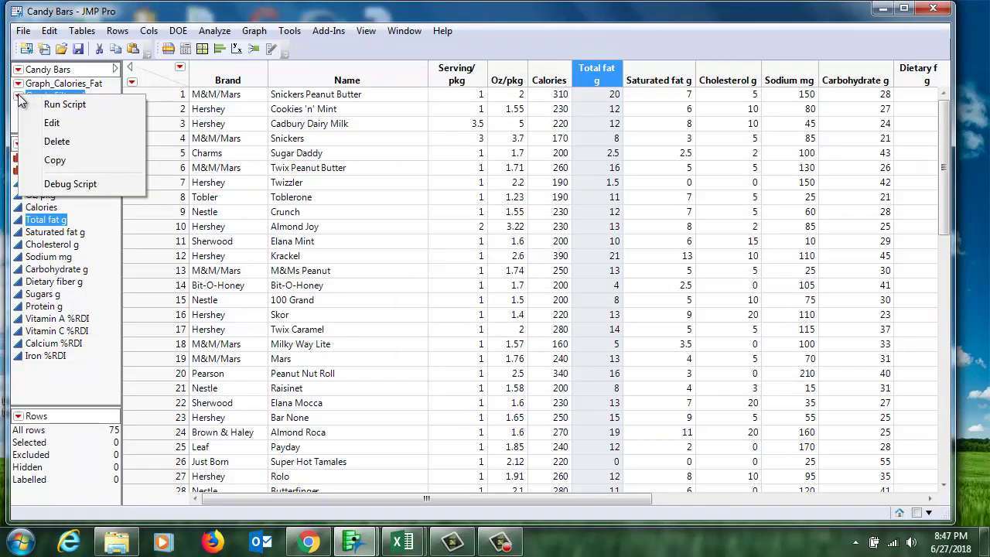
{"action": "left_click", "coordinate": [56, 105]}
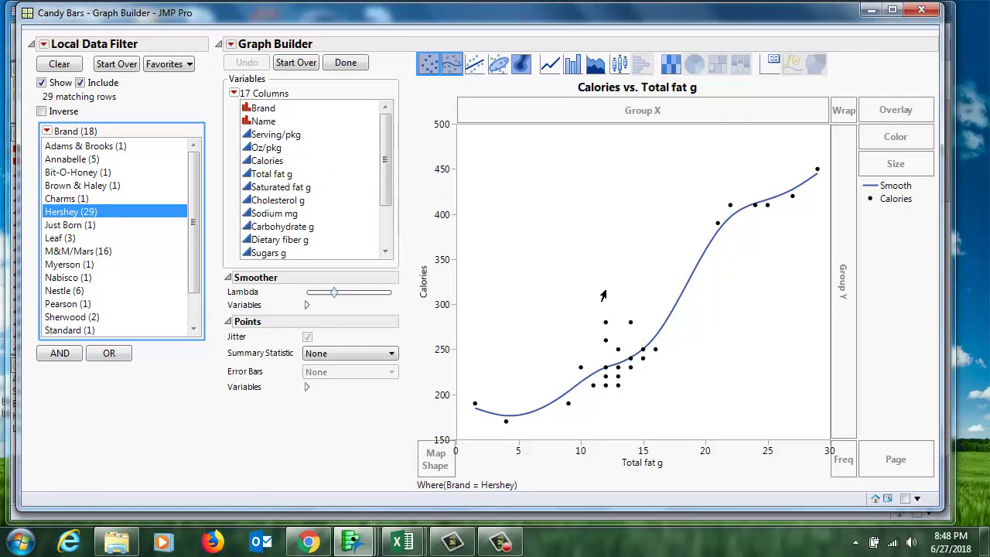
{"action": "left_click", "coordinate": [266, 151]}
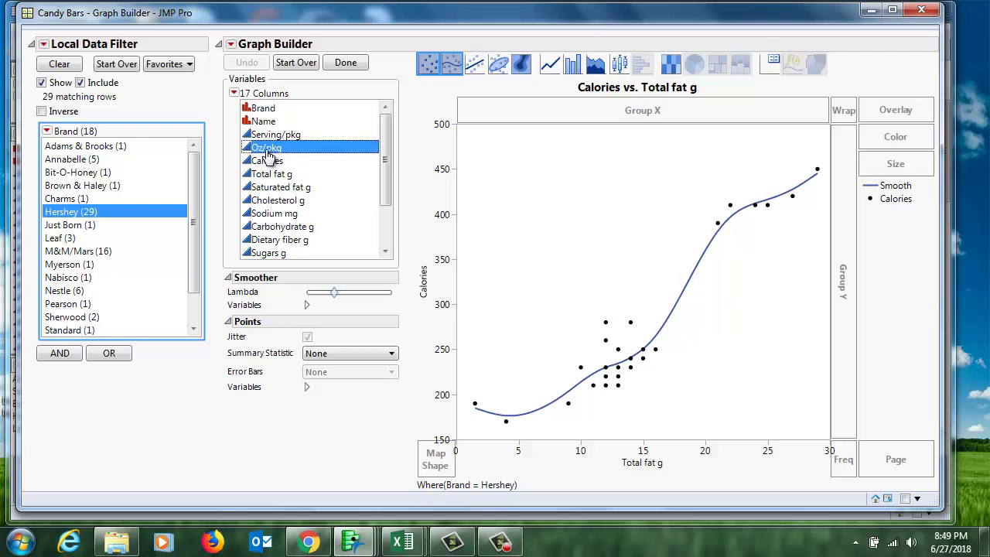
{"action": "left_click_drag", "start_coordinate": [267, 155], "coordinate": [898, 140]}
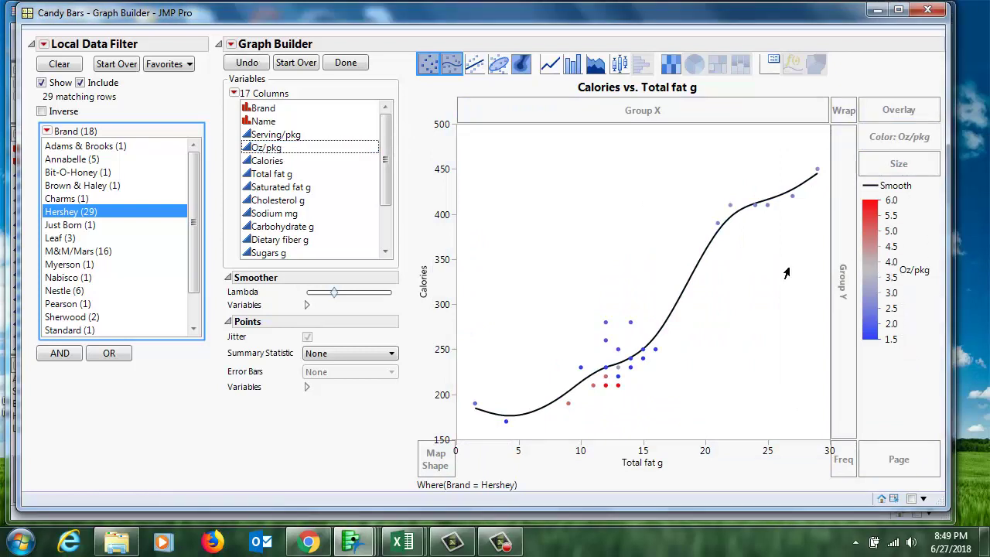
{"action": "mouse_move", "coordinate": [714, 230]}
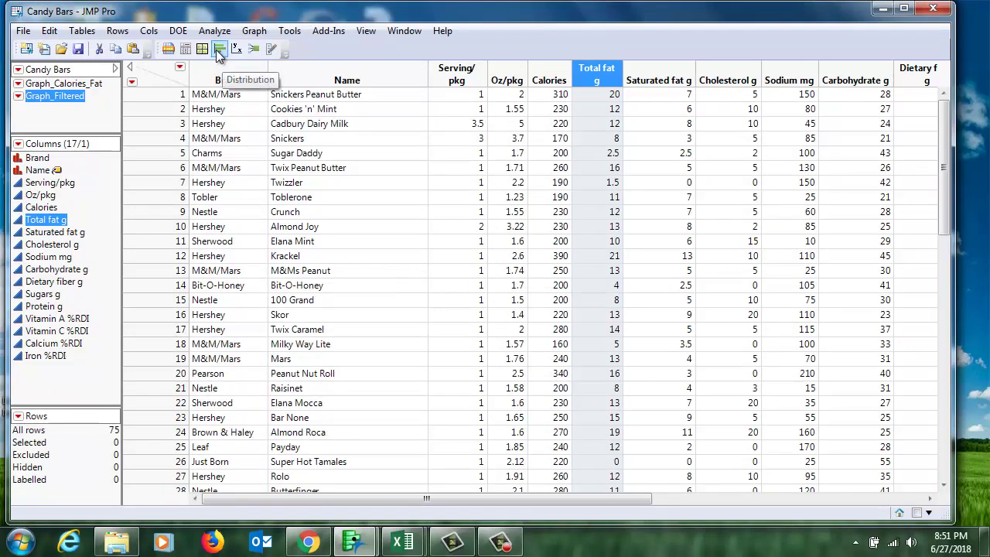
Step: Create a Distribution report with Brand, Calories and Saturated fat g as the Y columns
{"action": "left_click", "coordinate": [216, 50]}
{"action": "left_click_drag", "start_coordinate": [218, 43], "coordinate": [490, 64]}
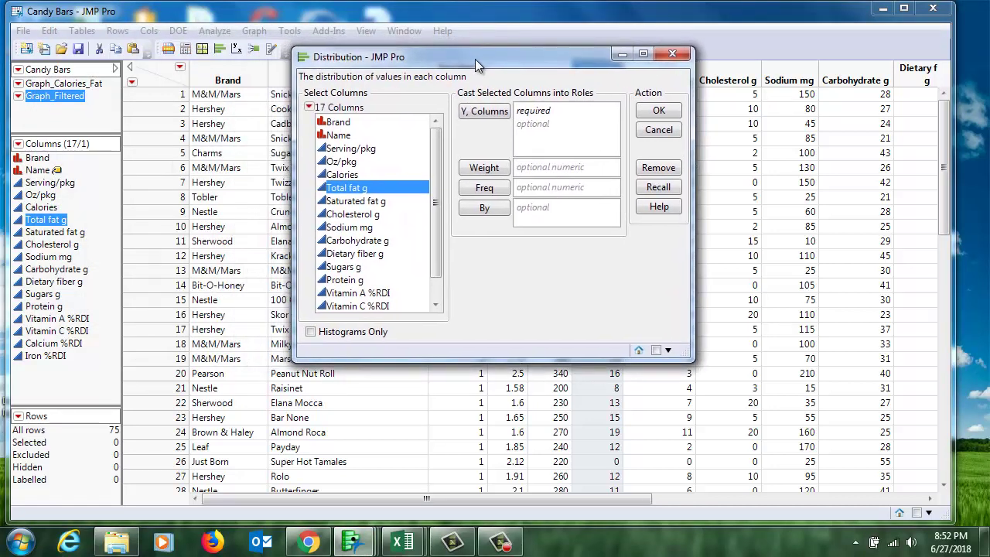
{"action": "left_click", "coordinate": [347, 125]}
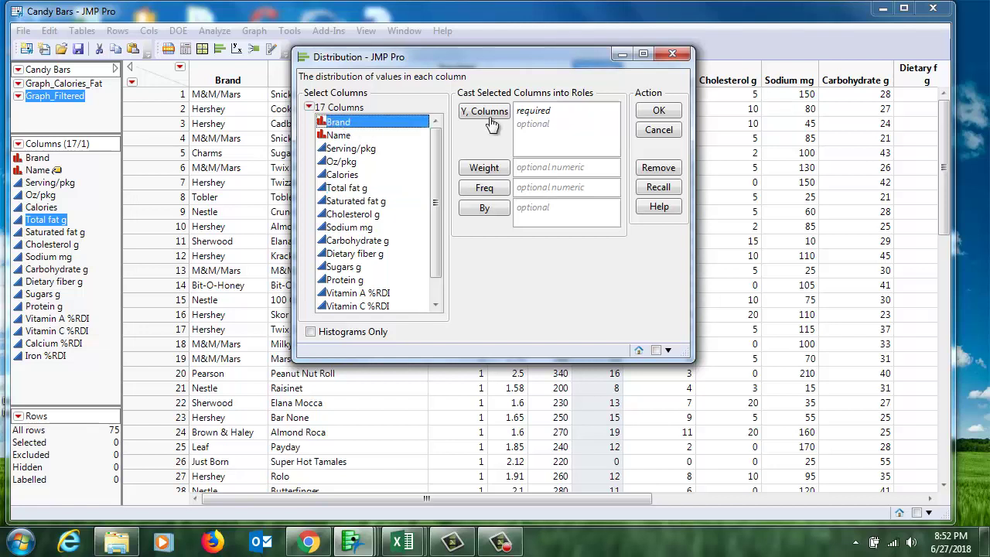
{"action": "left_click", "coordinate": [482, 114]}
{"action": "left_click", "coordinate": [481, 116]}
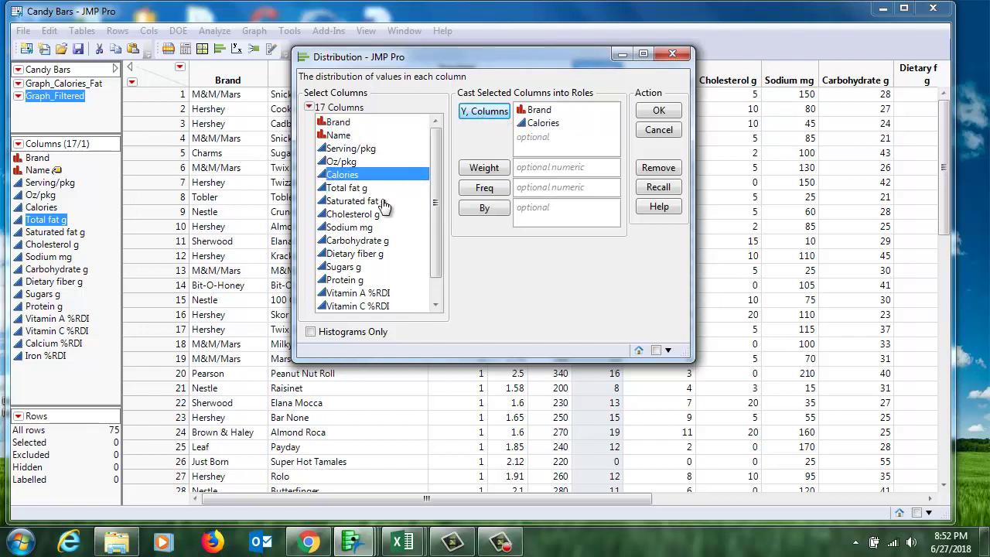
{"action": "left_click", "coordinate": [356, 201]}
{"action": "left_click", "coordinate": [485, 114]}
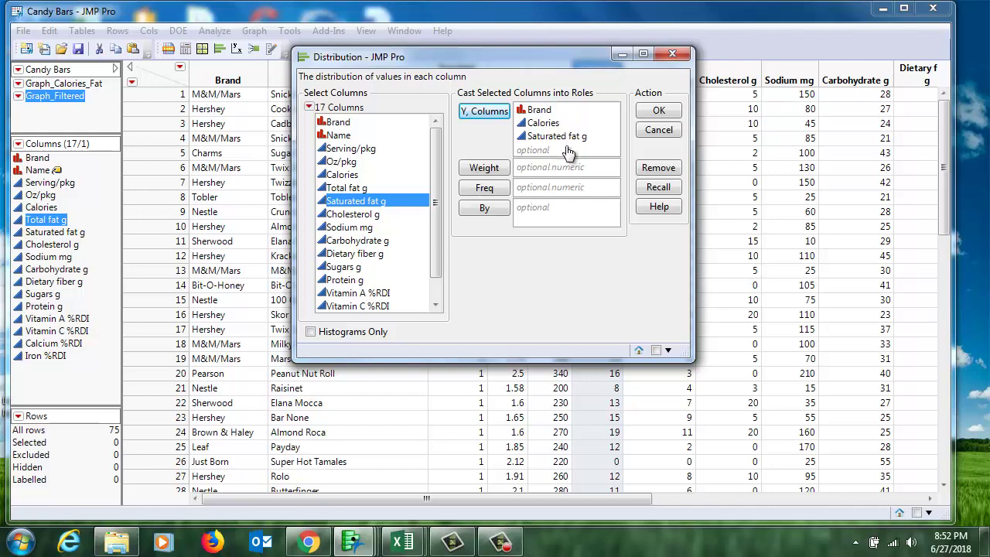
{"action": "left_click", "coordinate": [654, 112]}
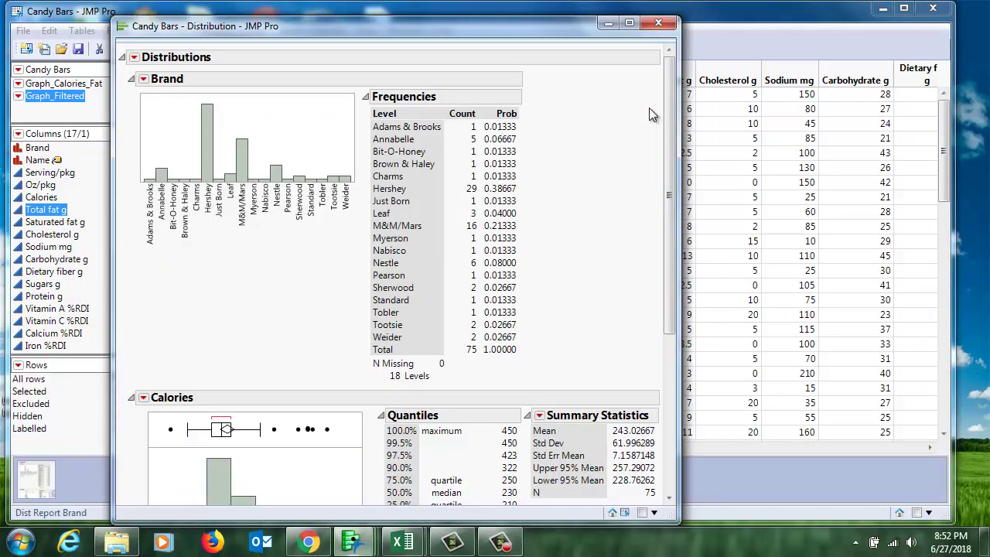
Step: Widen the report window and add Sum, Variance and Range to the Calories summary statistics
{"action": "left_click_drag", "start_coordinate": [679, 116], "coordinate": [772, 120]}
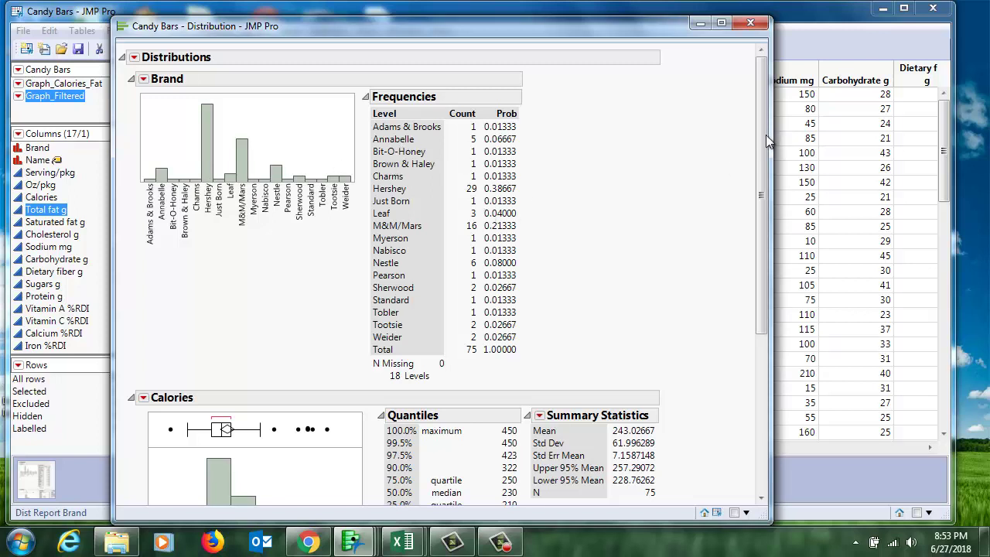
{"action": "left_click_drag", "start_coordinate": [766, 134], "coordinate": [760, 260]}
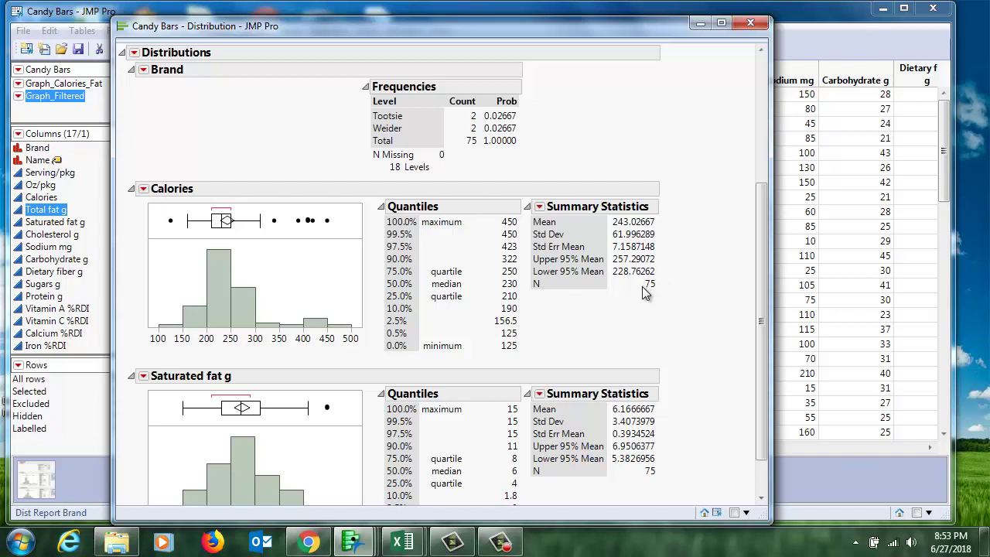
{"action": "left_click", "coordinate": [540, 209]}
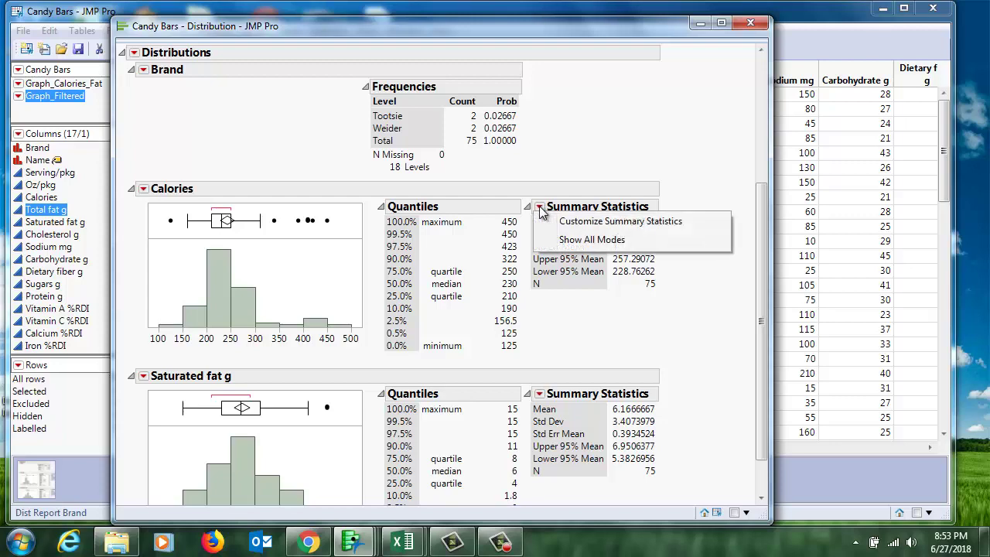
{"action": "left_click", "coordinate": [574, 225]}
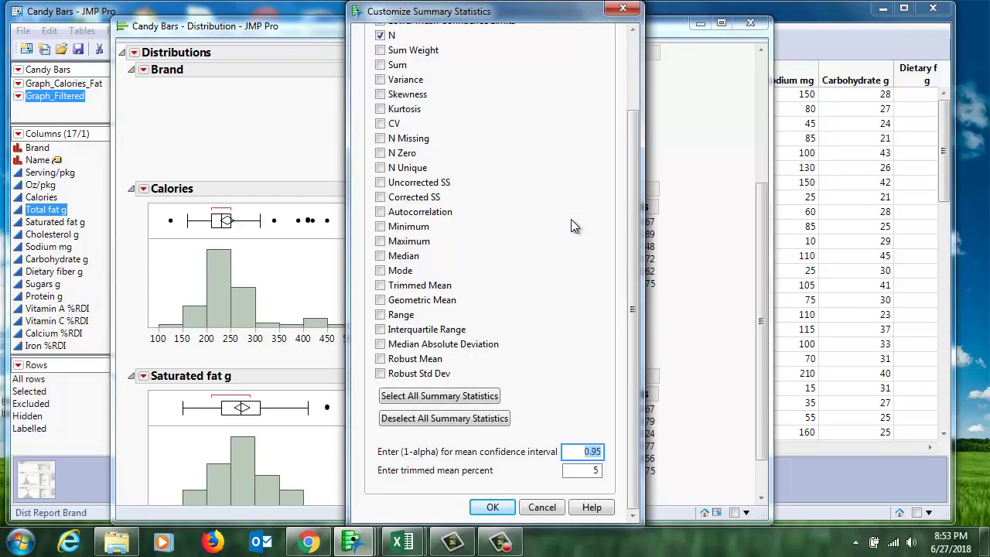
{"action": "left_click_drag", "start_coordinate": [628, 148], "coordinate": [639, 57]}
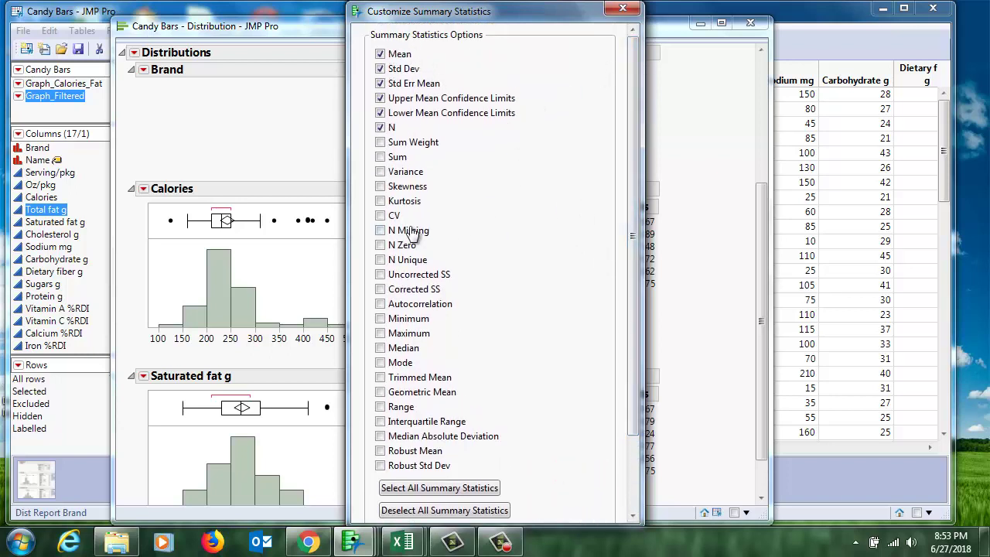
{"action": "left_click", "coordinate": [379, 157]}
{"action": "left_click", "coordinate": [380, 172]}
{"action": "left_click", "coordinate": [383, 407]}
{"action": "left_click_drag", "start_coordinate": [639, 346], "coordinate": [632, 446]}
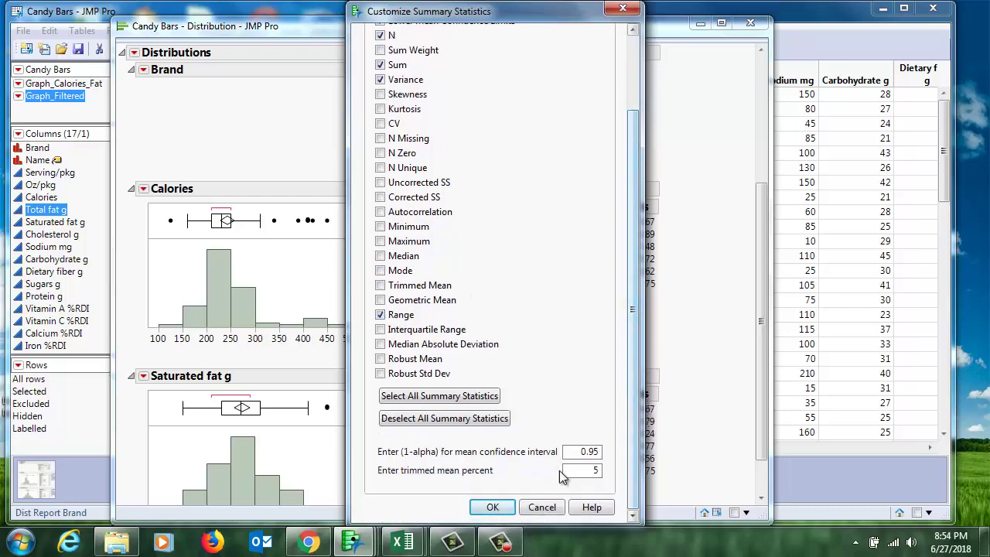
{"action": "left_click", "coordinate": [491, 506]}
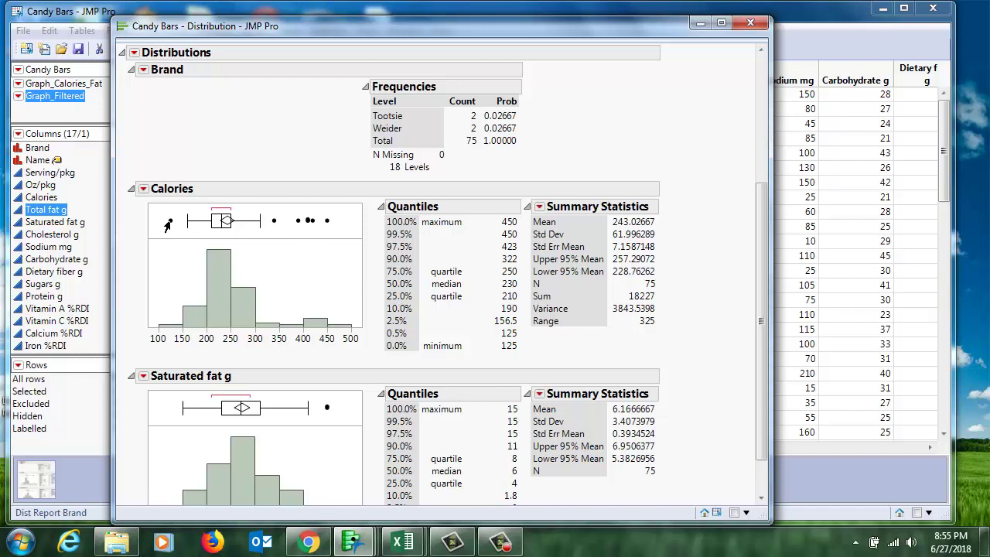
Step: Review the distributions and save the report's script for all objects to the data table
{"action": "mouse_move", "coordinate": [168, 224]}
{"action": "scroll", "coordinate": [222, 219], "scroll_direction": "down", "scroll_amount": 2}
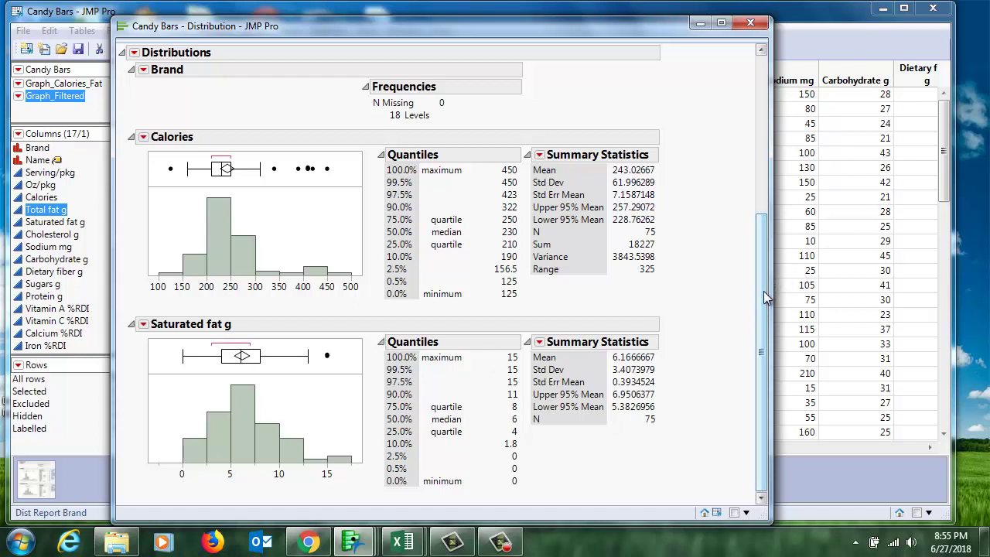
{"action": "left_click_drag", "start_coordinate": [764, 291], "coordinate": [765, 80]}
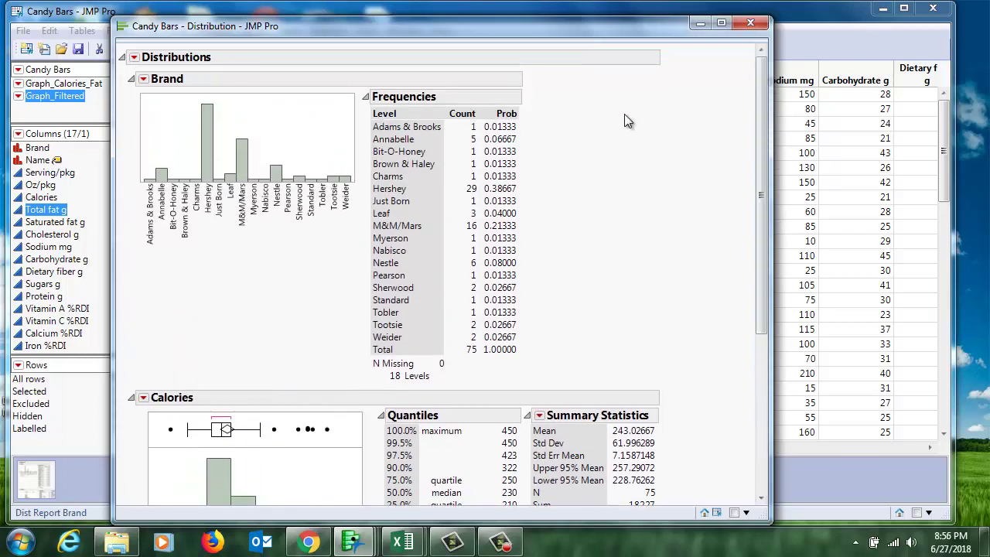
{"action": "mouse_move", "coordinate": [158, 47]}
{"action": "left_click", "coordinate": [134, 59]}
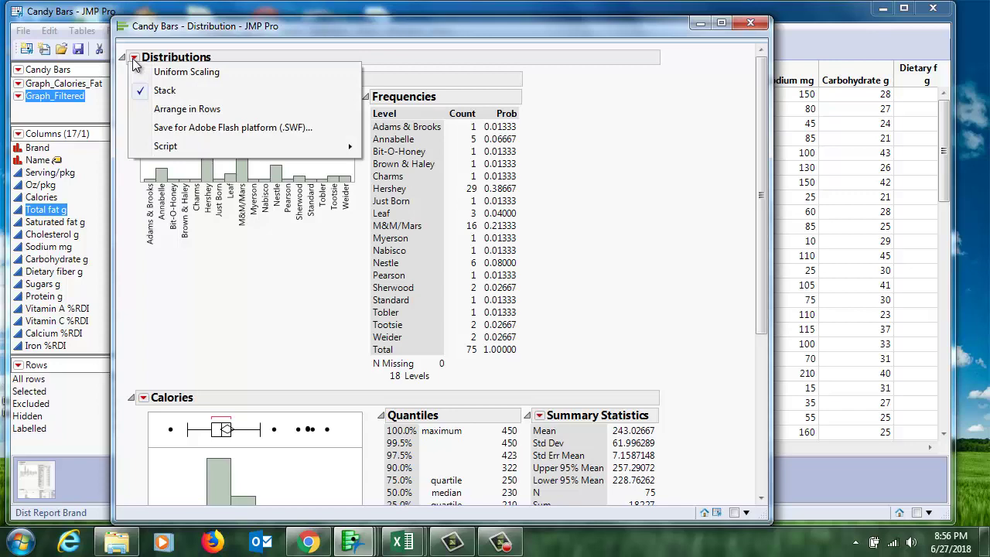
{"action": "mouse_move", "coordinate": [165, 151]}
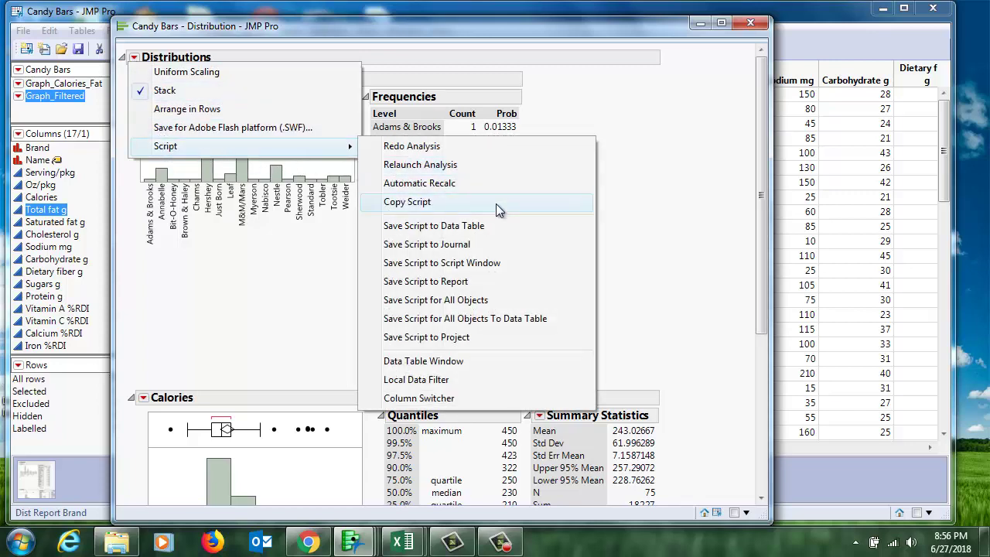
{"action": "left_click", "coordinate": [501, 318]}
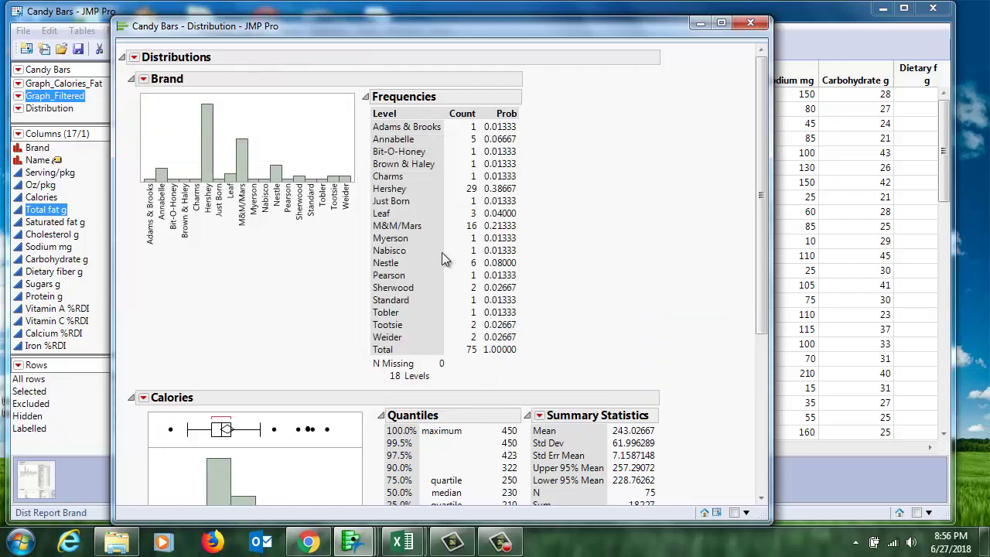
Step: Rename the saved Distribution script in the data table as Distribution_First
{"action": "left_click", "coordinate": [46, 122]}
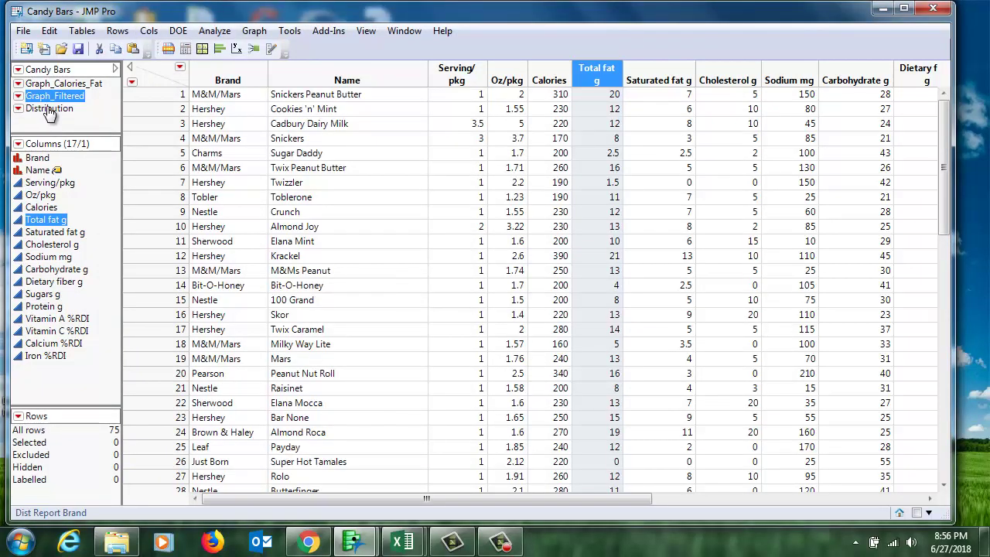
{"action": "left_click", "coordinate": [18, 109]}
{"action": "left_click", "coordinate": [34, 135]}
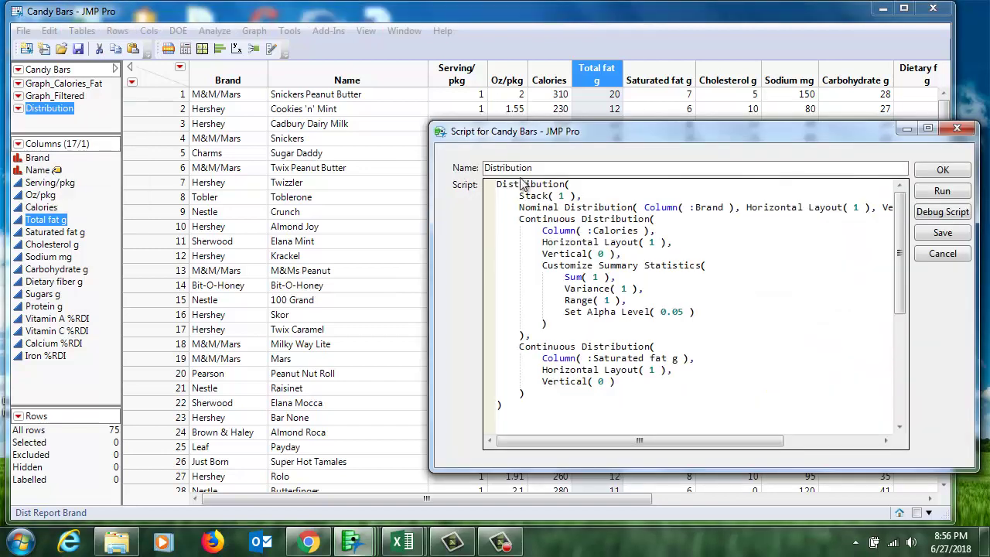
{"action": "double_click", "coordinate": [547, 168]}
Step: Run the Distribution_First script, unstack the distributions in the report and widen its window
{"action": "left_click", "coordinate": [18, 109]}
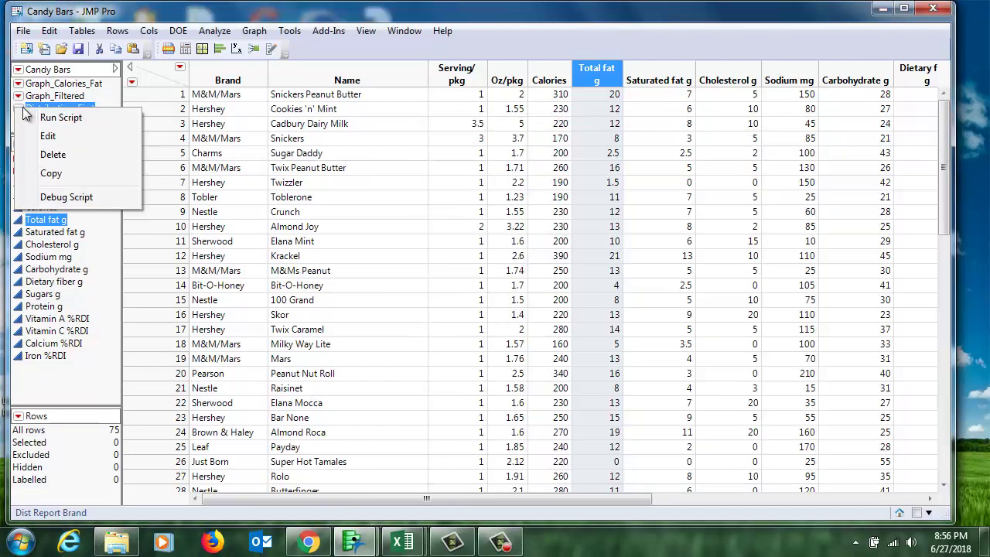
{"action": "left_click", "coordinate": [44, 123]}
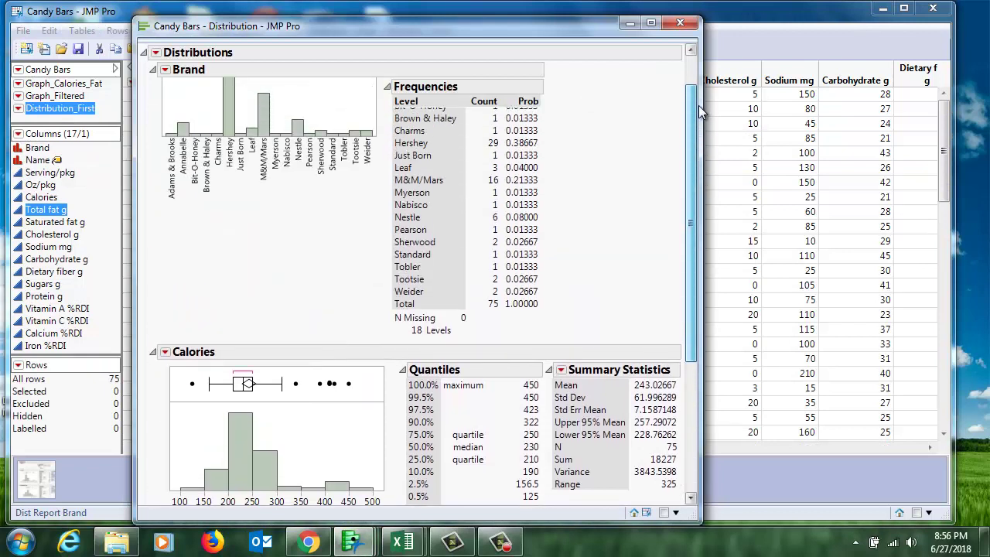
{"action": "left_click", "coordinate": [155, 59]}
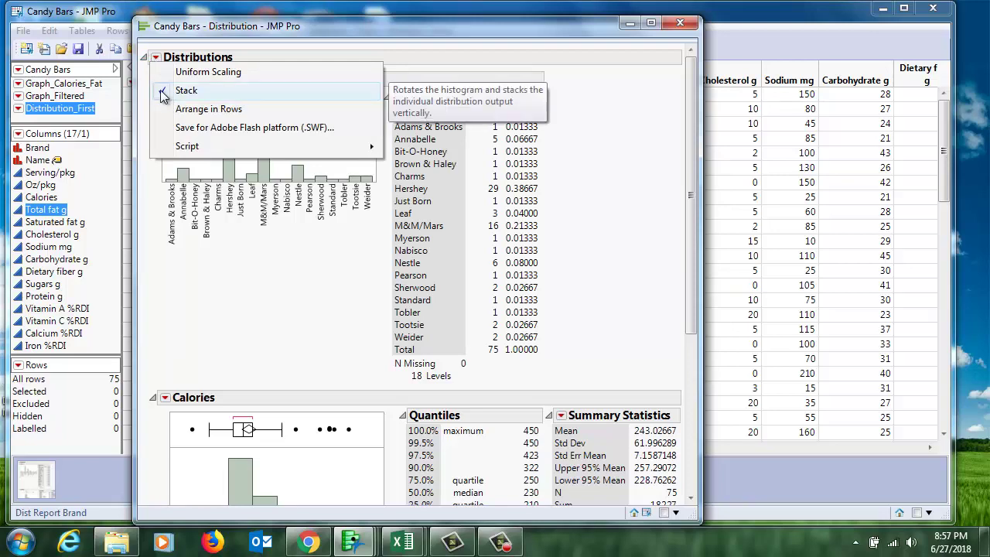
{"action": "left_click", "coordinate": [164, 92]}
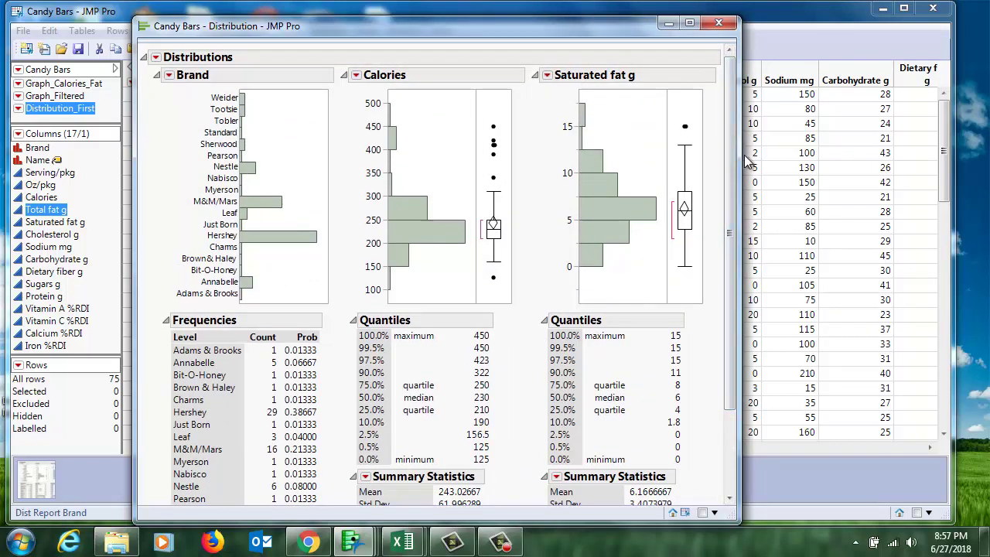
{"action": "left_click_drag", "start_coordinate": [737, 159], "coordinate": [814, 159]}
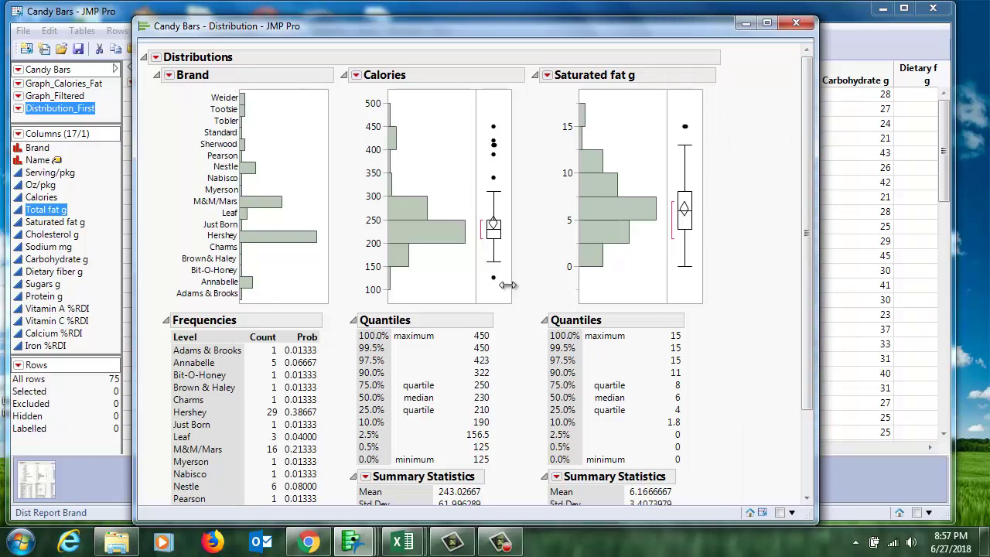
Step: Stack the distributions in the report again and return to the Candy Bars data table
{"action": "left_click", "coordinate": [155, 58]}
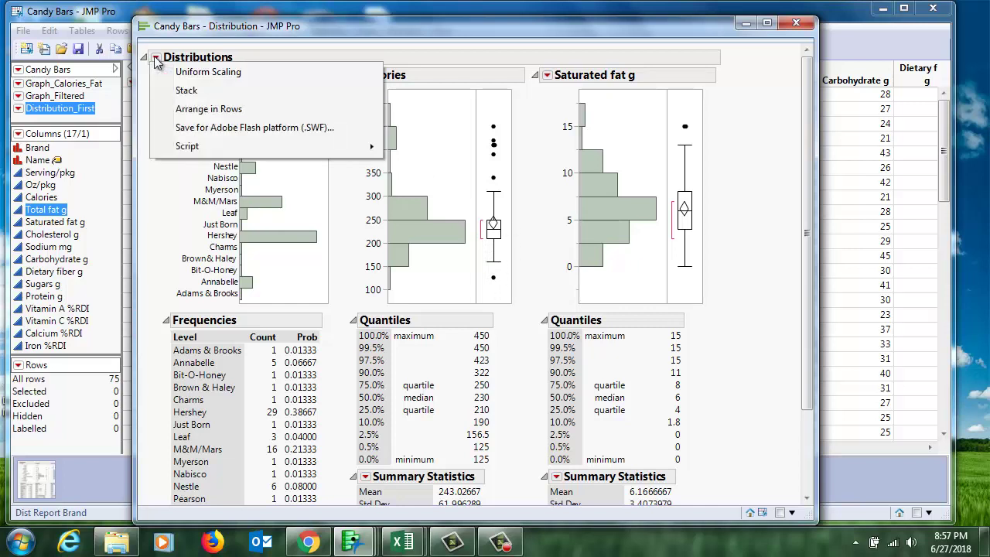
{"action": "left_click", "coordinate": [185, 92]}
{"action": "left_click_drag", "start_coordinate": [810, 103], "coordinate": [813, 240]}
{"action": "left_click", "coordinate": [835, 93]}
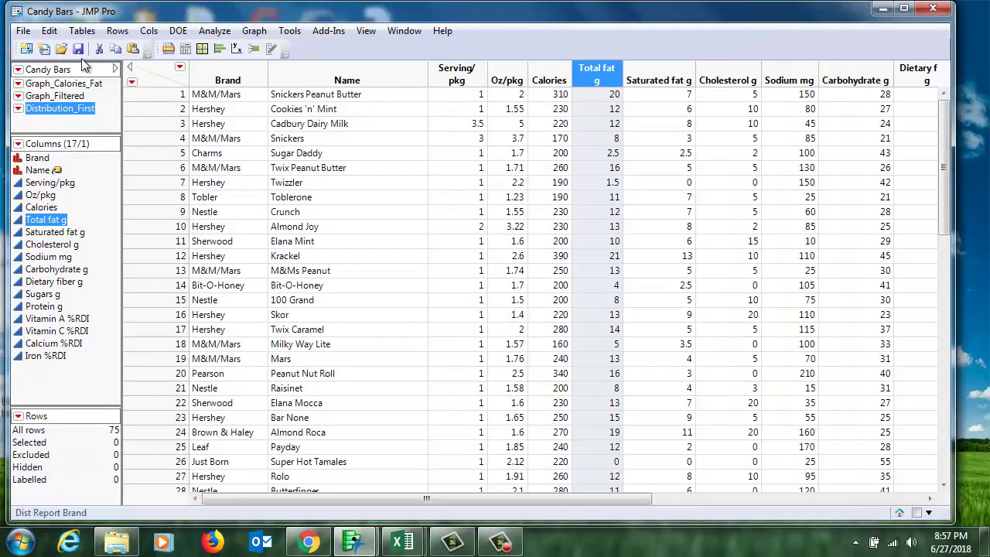
Step: Start a new Graph Builder graph with Calories on the Y axis and Brand on the X axis
{"action": "left_click", "coordinate": [205, 52]}
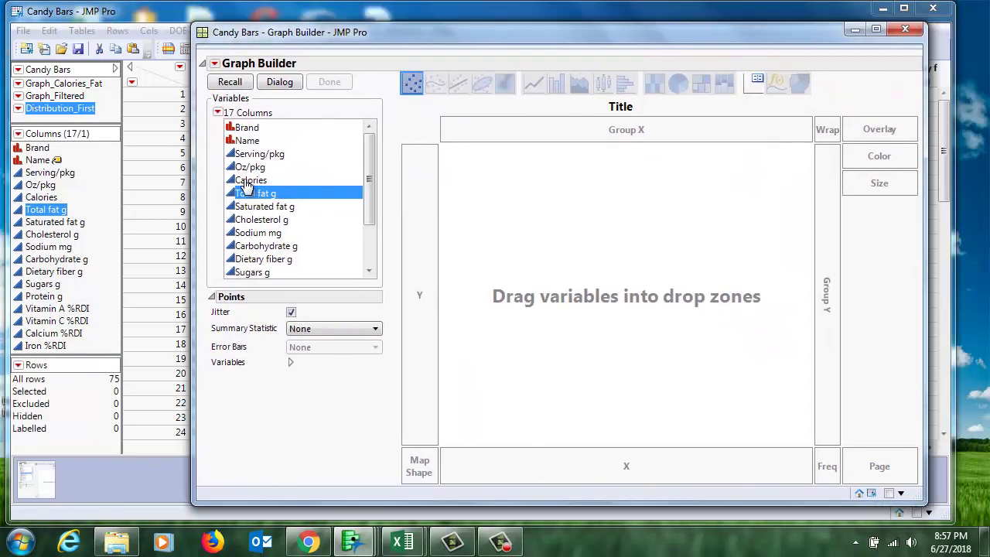
{"action": "left_click", "coordinate": [250, 182]}
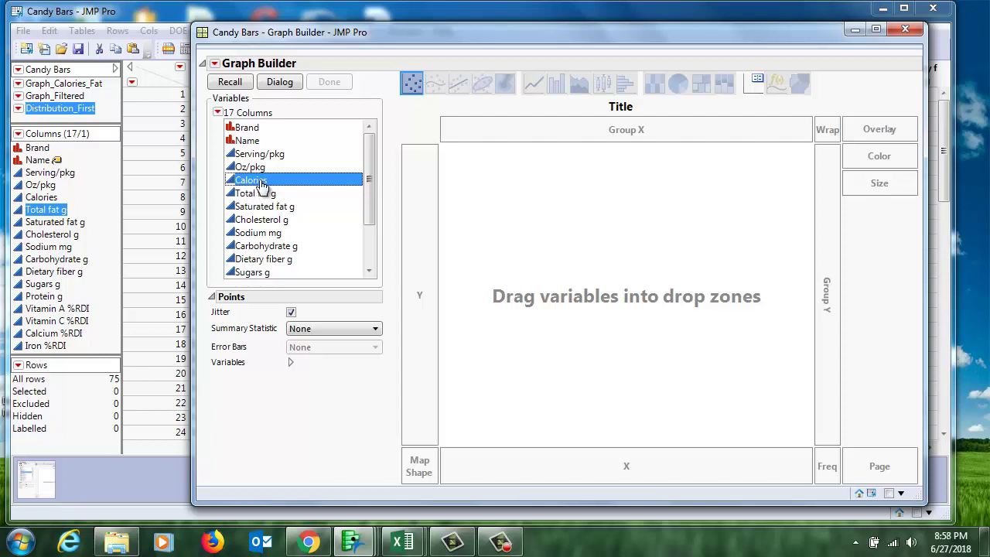
{"action": "left_click_drag", "start_coordinate": [256, 182], "coordinate": [415, 230]}
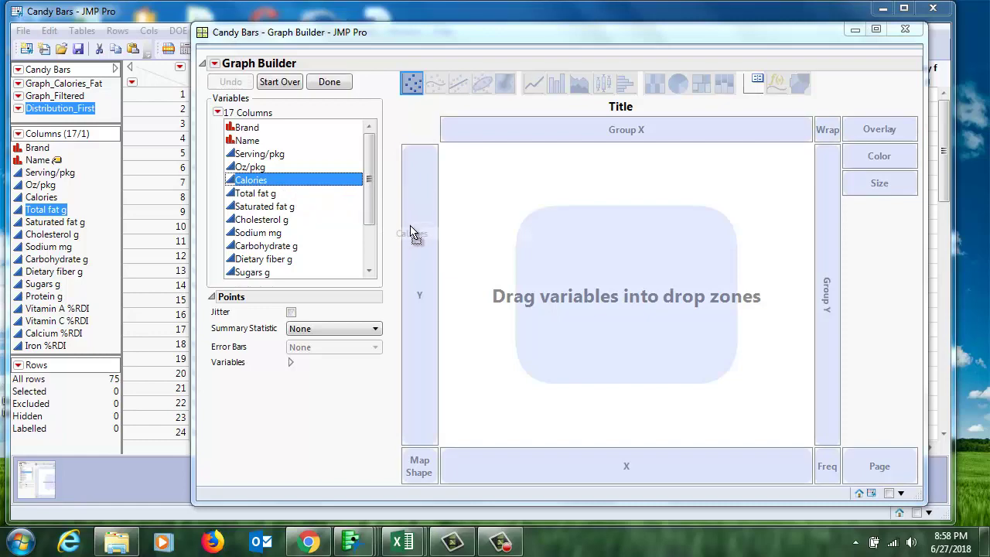
{"action": "left_click_drag", "start_coordinate": [249, 128], "coordinate": [627, 471]}
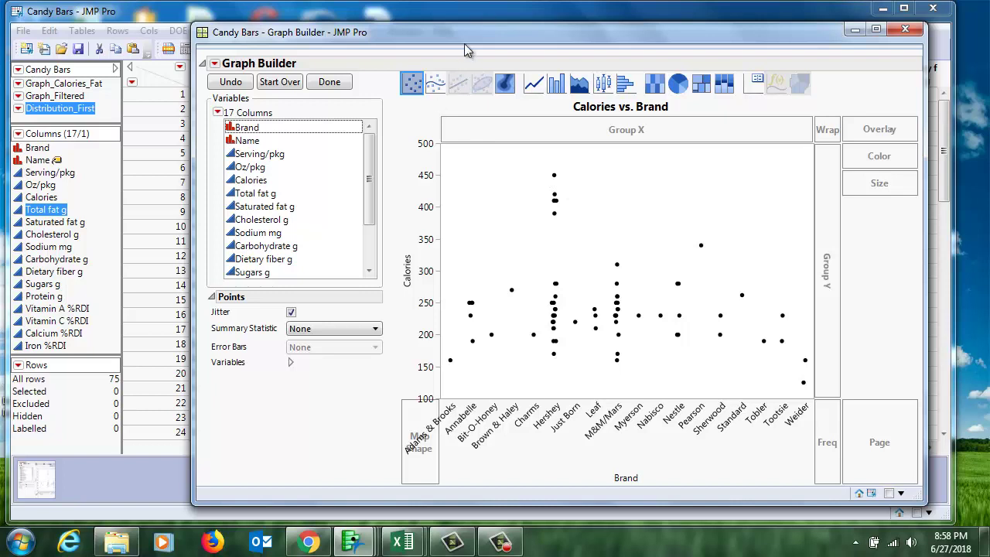
Step: Change the Calories by Brand graph to box plots and add the individual data points on top
{"action": "left_click", "coordinate": [549, 87]}
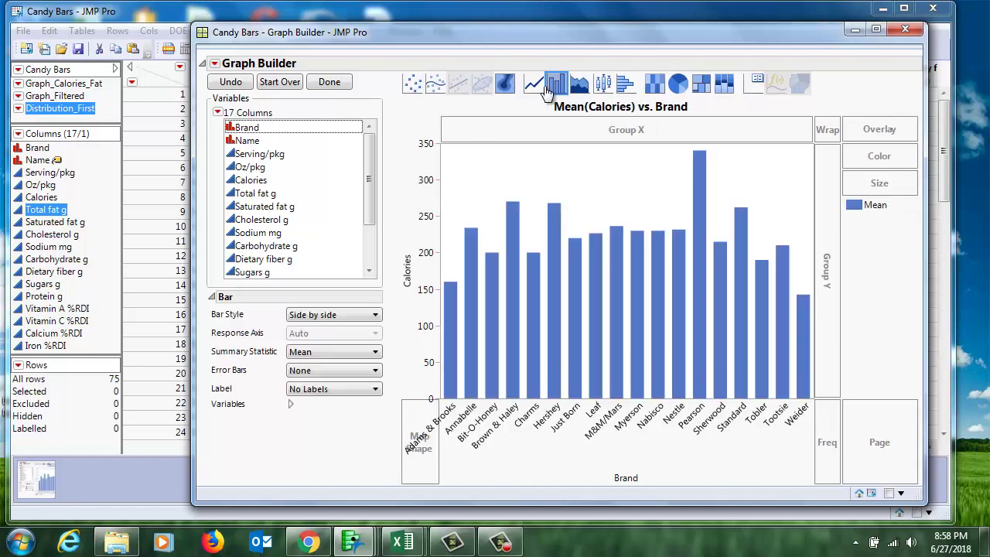
{"action": "left_click", "coordinate": [604, 83]}
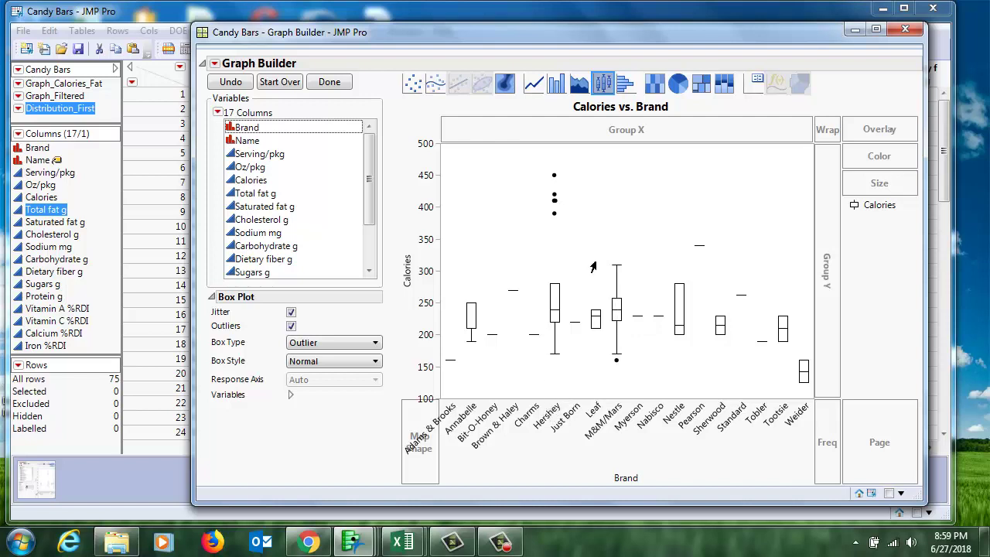
{"action": "right_click", "coordinate": [629, 198]}
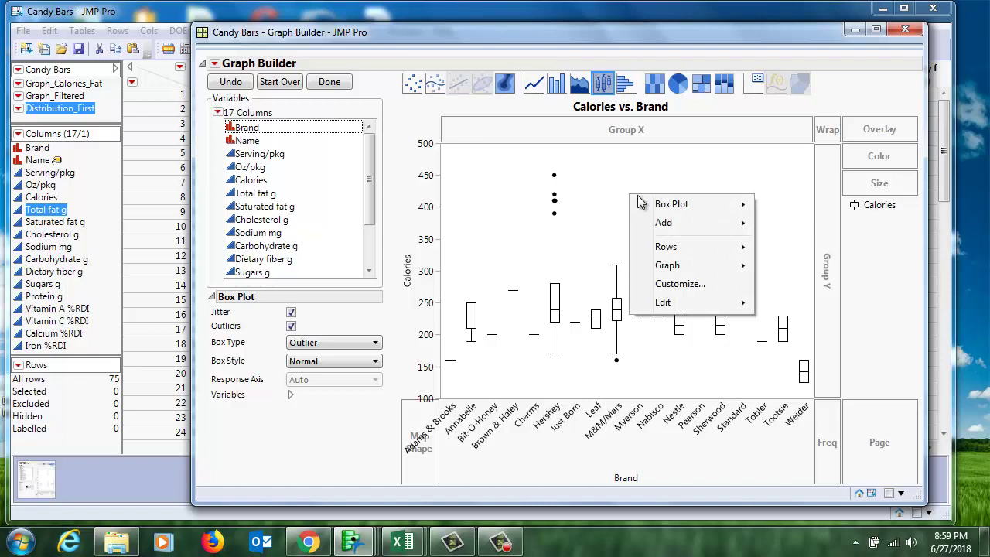
{"action": "mouse_move", "coordinate": [654, 225]}
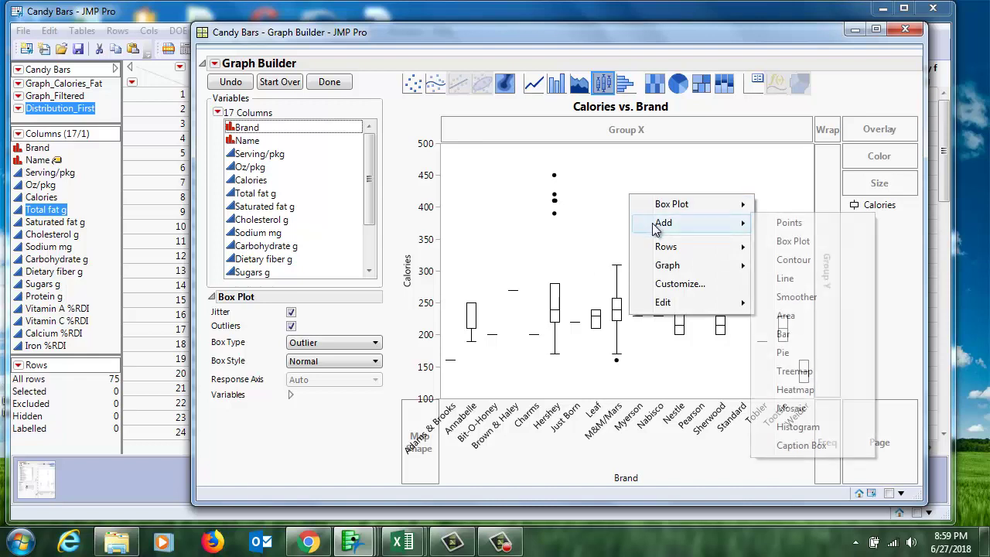
{"action": "left_click", "coordinate": [788, 222]}
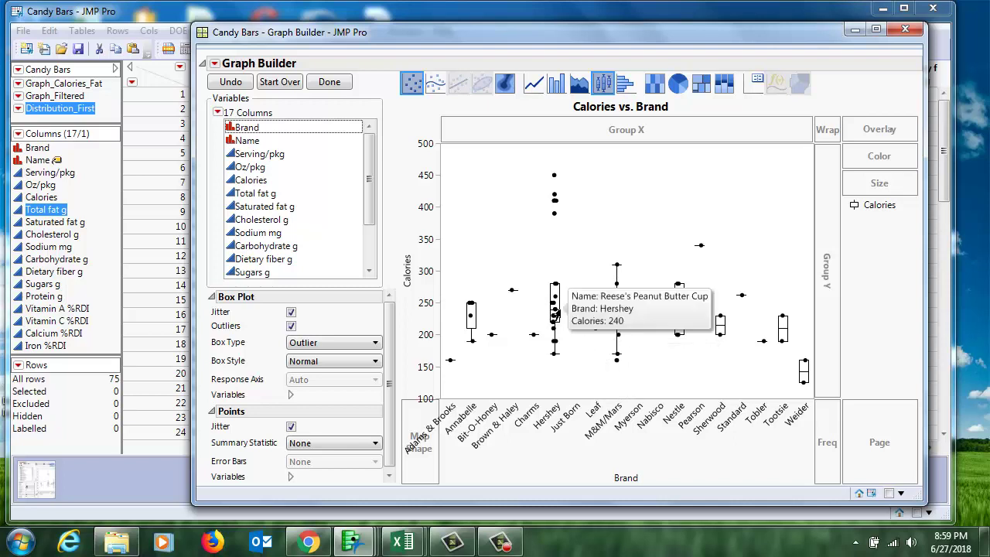
{"action": "mouse_move", "coordinate": [565, 318]}
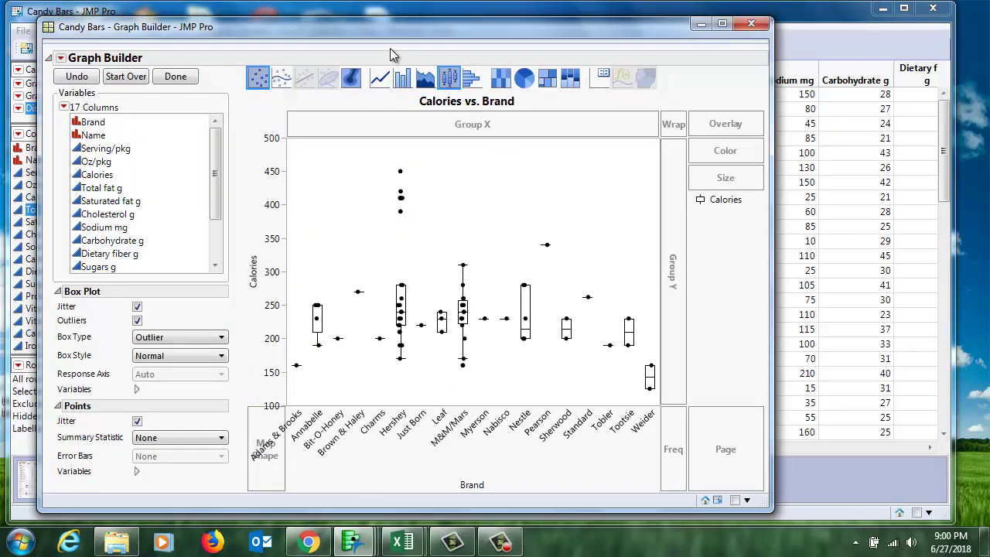
Step: Add a Local Data Filter on Brand to the graph and restrict it to Hershey and M&M/Mars
{"action": "mouse_move", "coordinate": [395, 48]}
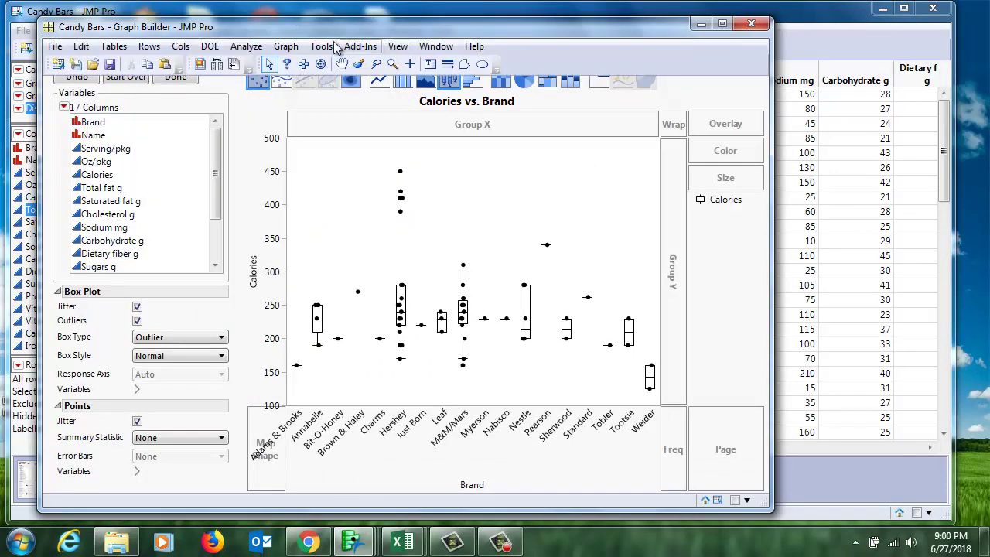
{"action": "left_click", "coordinate": [200, 67]}
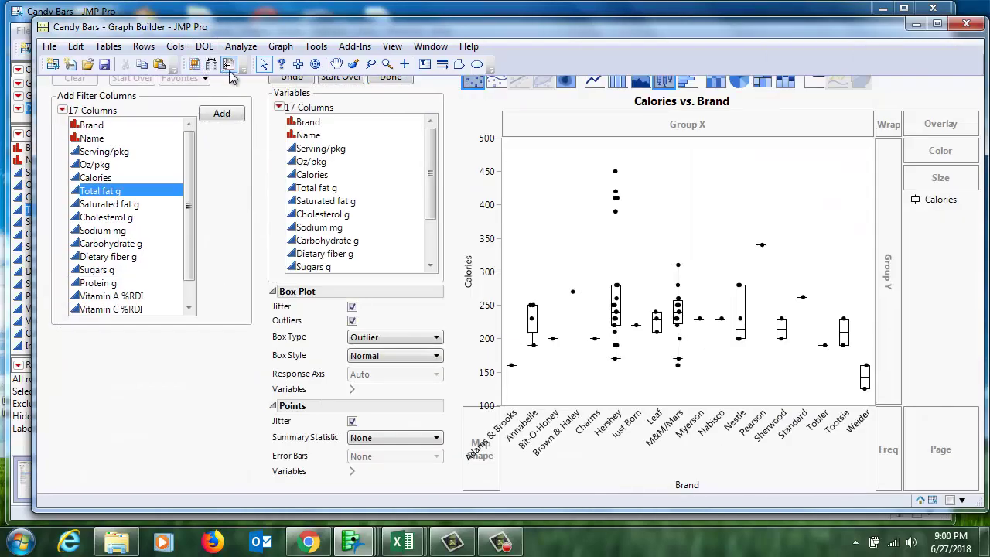
{"action": "left_click", "coordinate": [80, 126]}
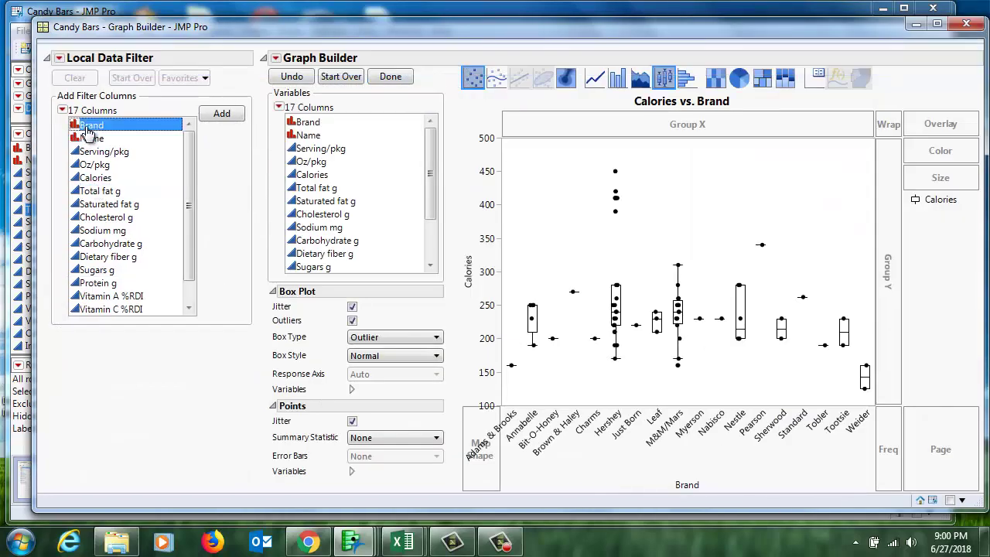
{"action": "left_click", "coordinate": [222, 114]}
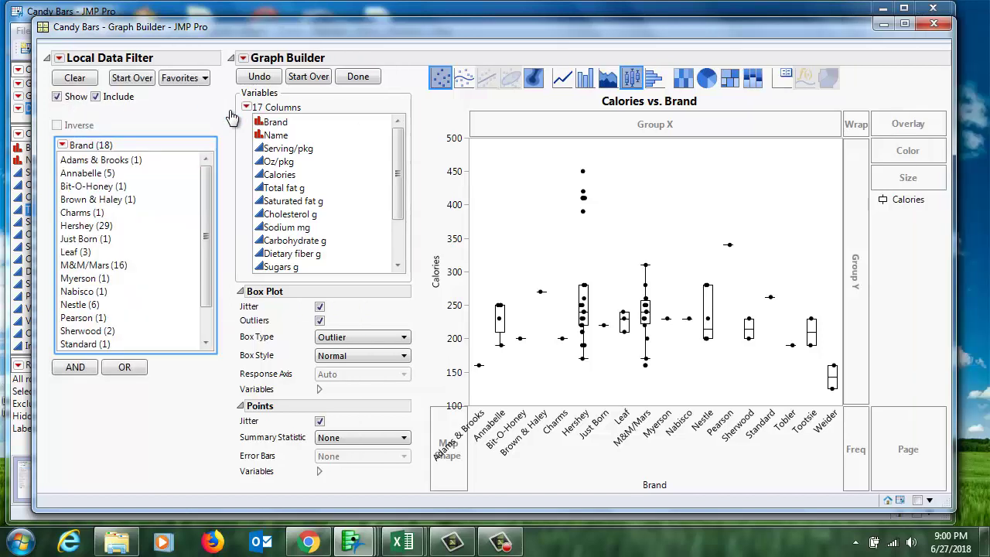
{"action": "left_click", "coordinate": [78, 230]}
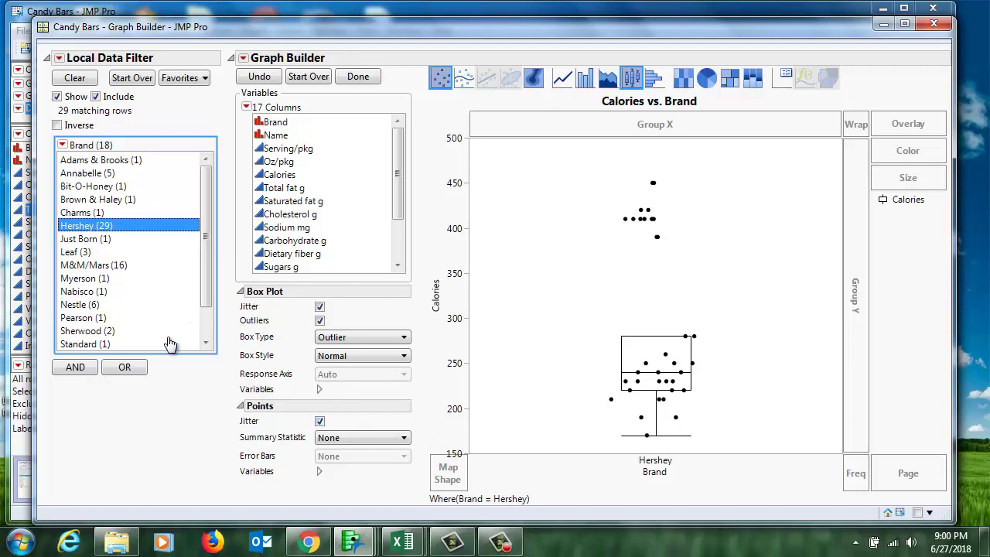
{"action": "left_click", "coordinate": [115, 267], "text": "ctrl"}
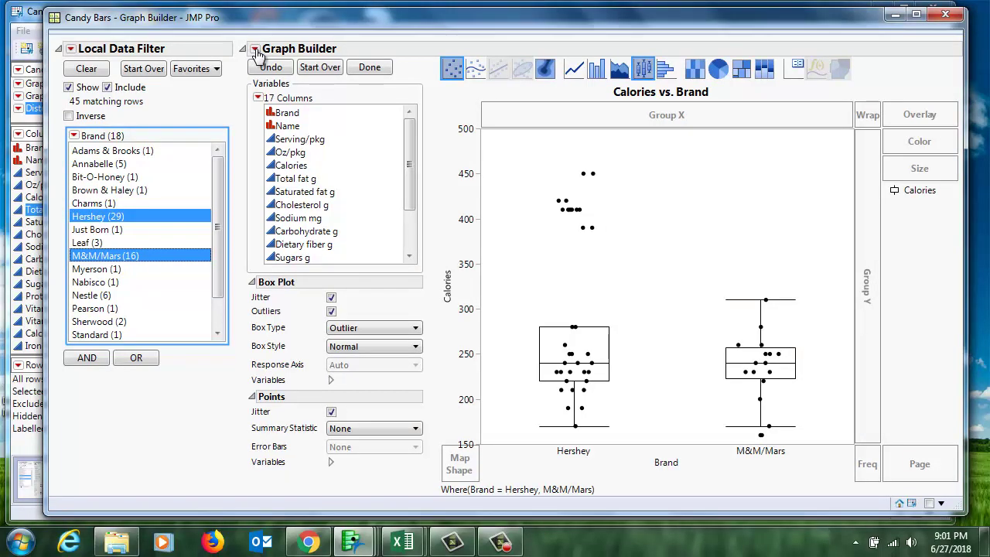
Step: Save the filtered box plot's script for all objects to the data table and close the graph window
{"action": "left_click", "coordinate": [255, 50]}
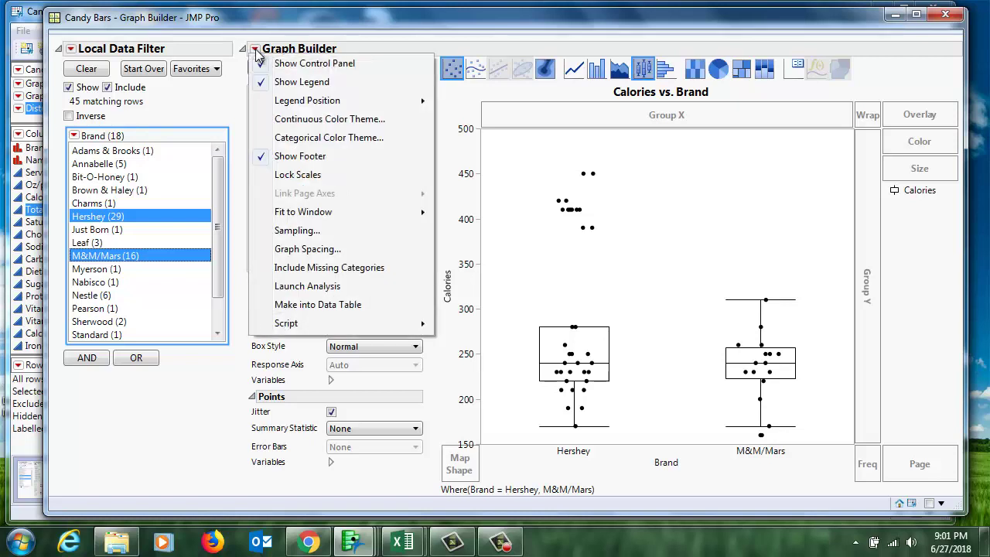
{"action": "mouse_move", "coordinate": [326, 331]}
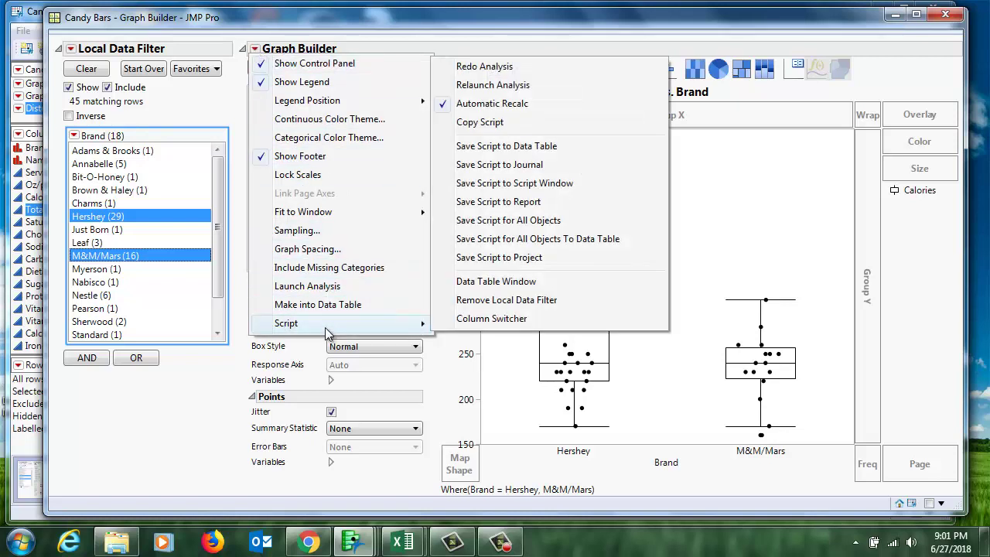
{"action": "left_click", "coordinate": [536, 240]}
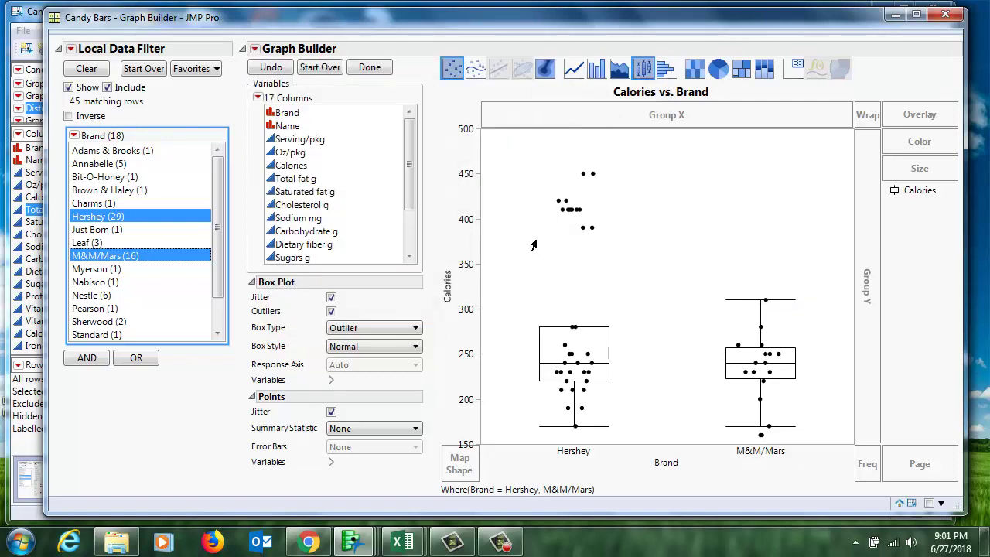
{"action": "left_click", "coordinate": [952, 15]}
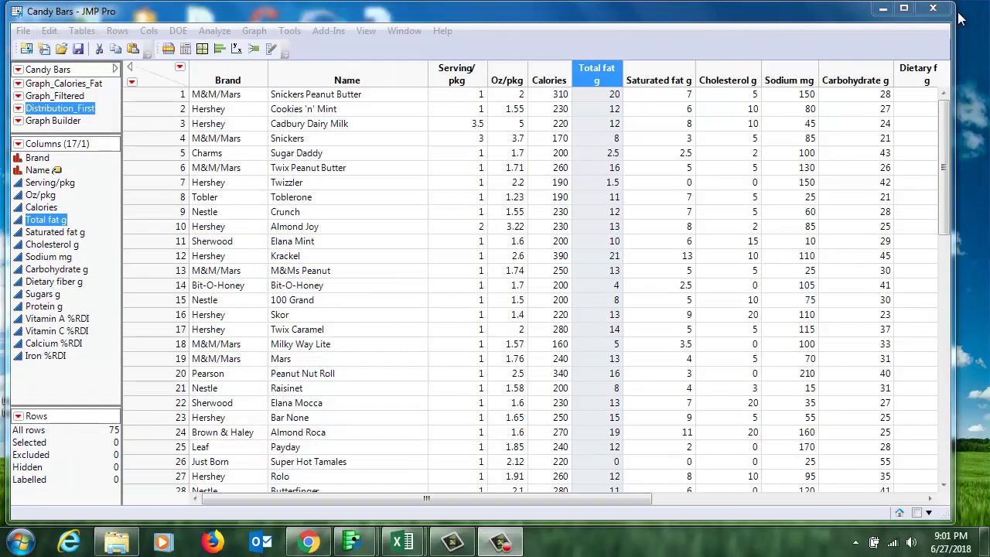
Step: Run a Fit Y by X analysis with Calories as the response and Total fat g as the factor
{"action": "left_click", "coordinate": [237, 49]}
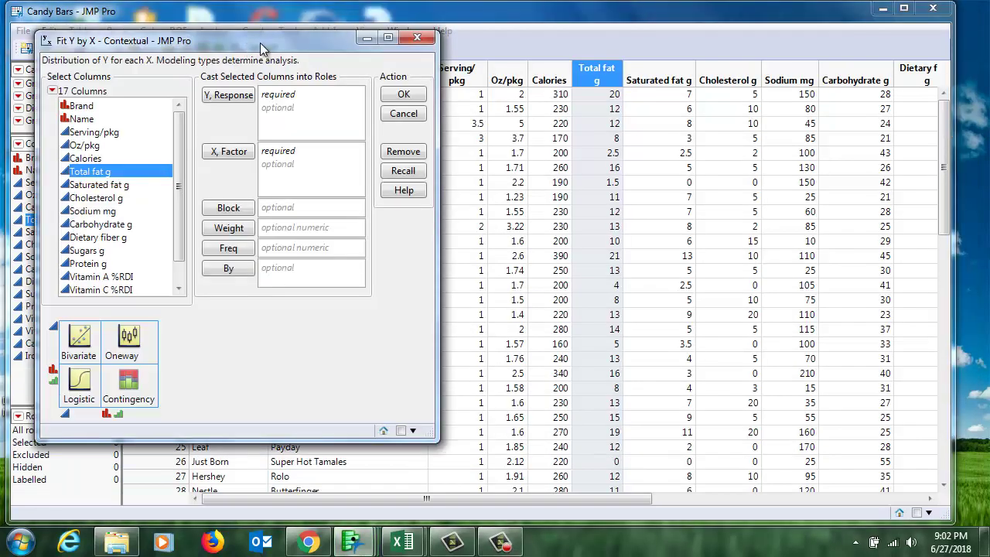
{"action": "left_click_drag", "start_coordinate": [221, 44], "coordinate": [404, 60]}
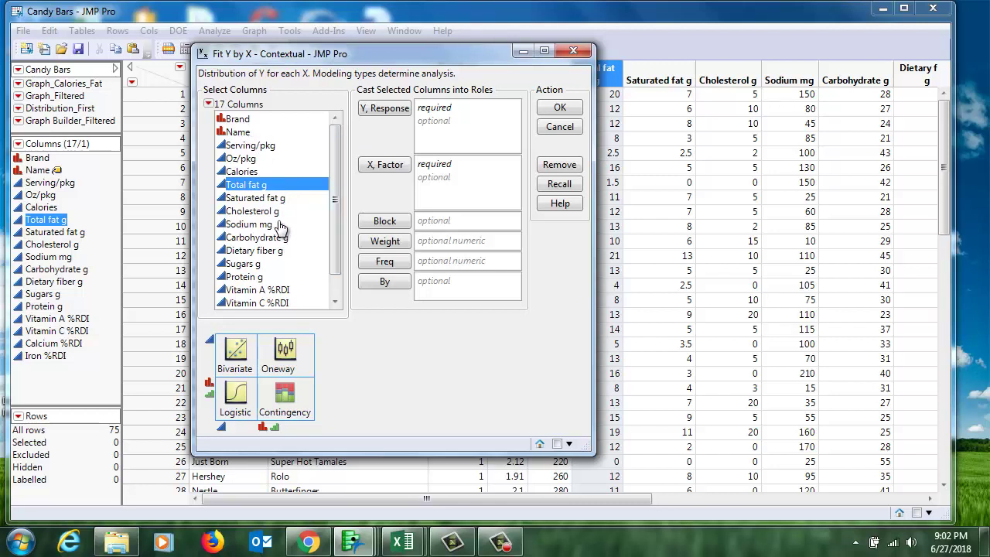
{"action": "left_click", "coordinate": [255, 172]}
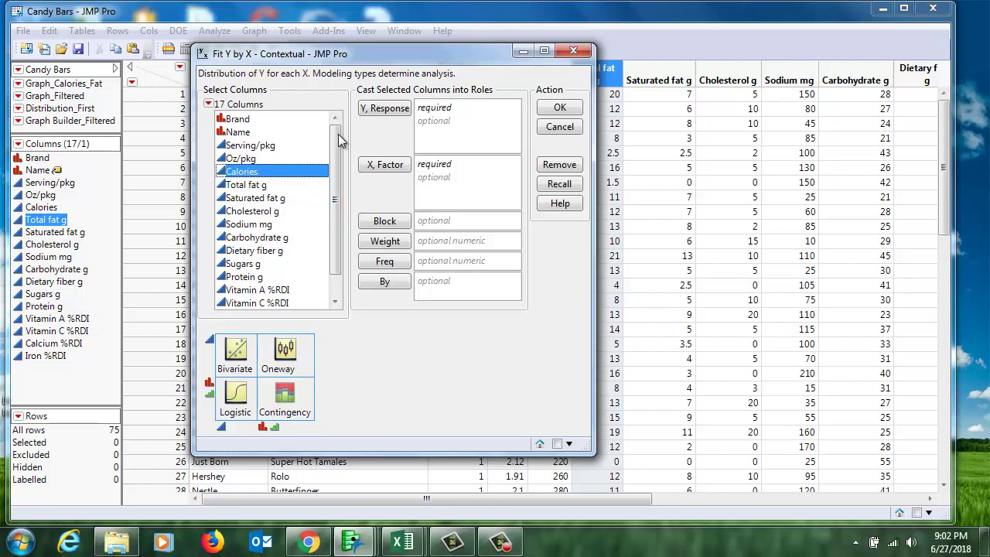
{"action": "left_click", "coordinate": [391, 111]}
{"action": "left_click", "coordinate": [255, 186]}
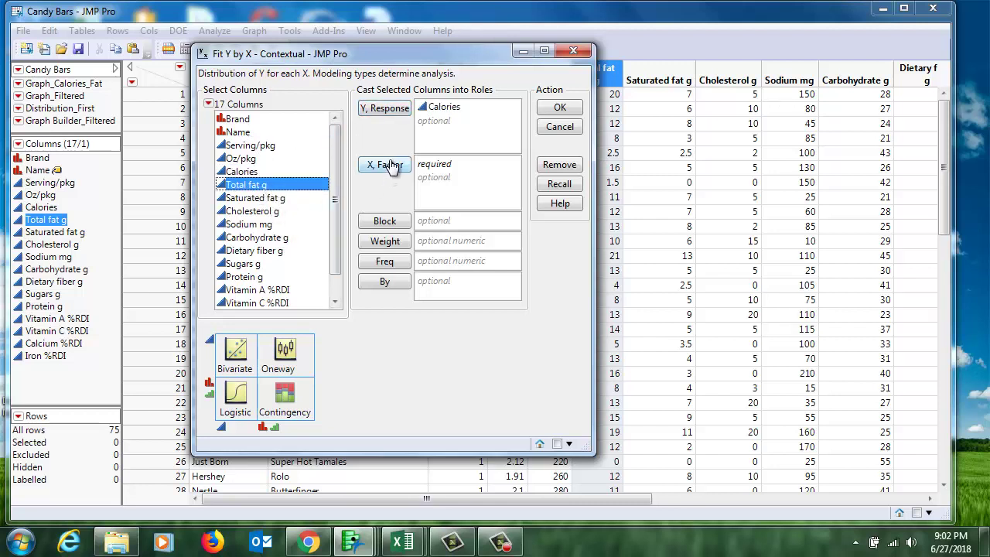
{"action": "left_click", "coordinate": [392, 167]}
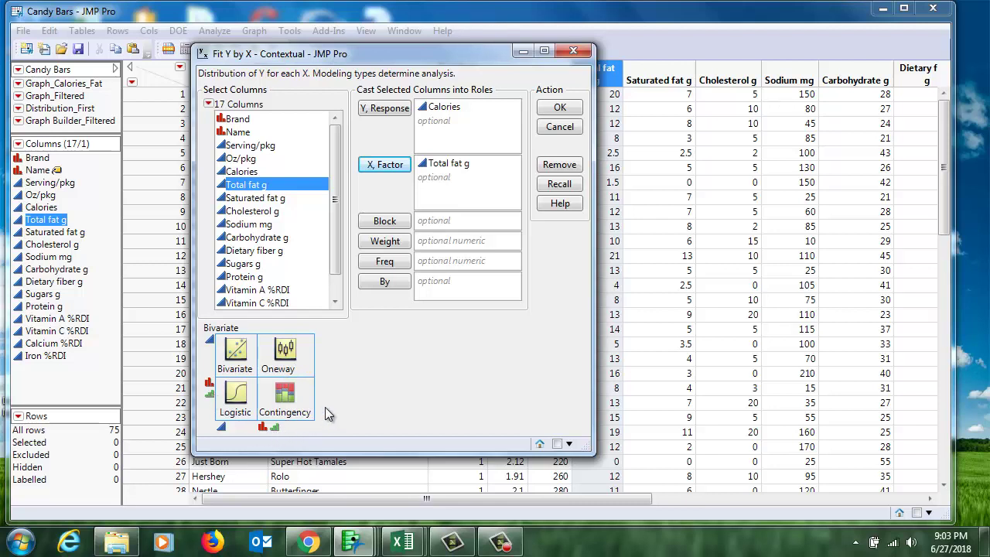
{"action": "left_click", "coordinate": [561, 108]}
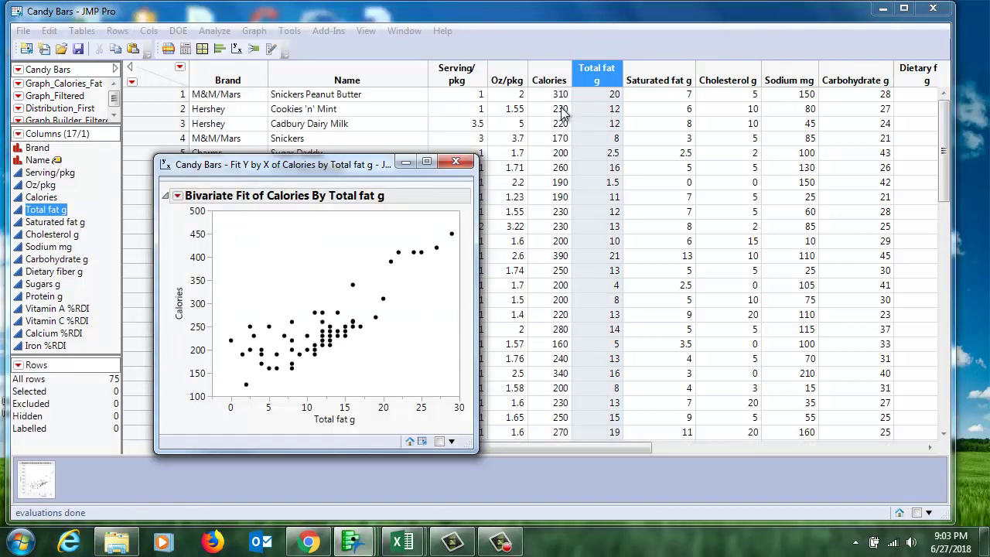
{"action": "left_click_drag", "start_coordinate": [322, 165], "coordinate": [342, 121]}
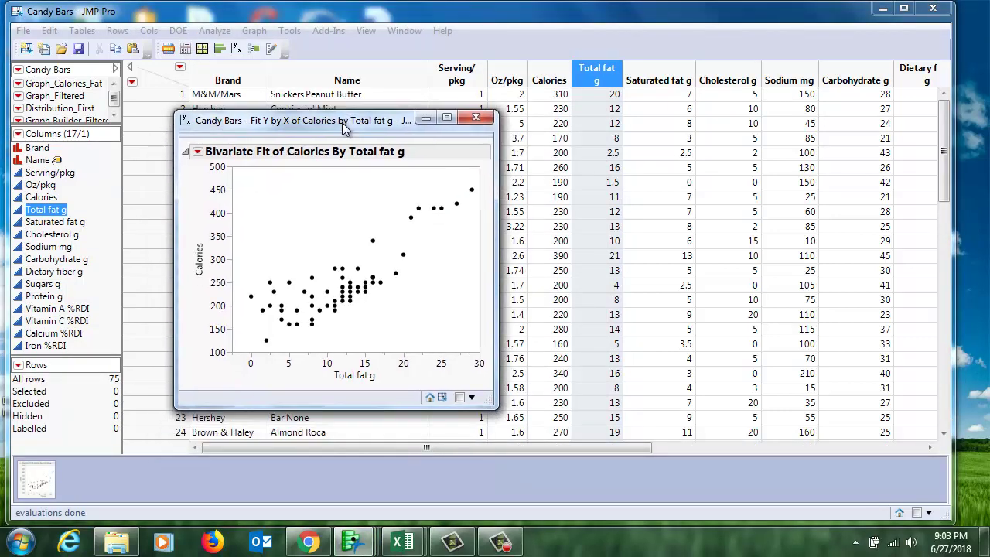
{"action": "left_click", "coordinate": [198, 152]}
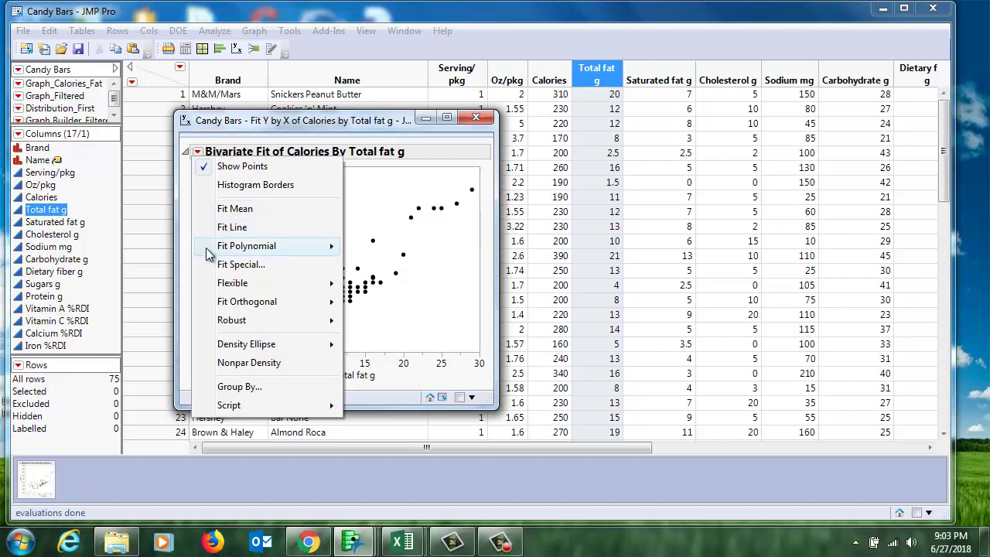
{"action": "mouse_move", "coordinate": [219, 249]}
{"action": "left_click", "coordinate": [387, 399]}
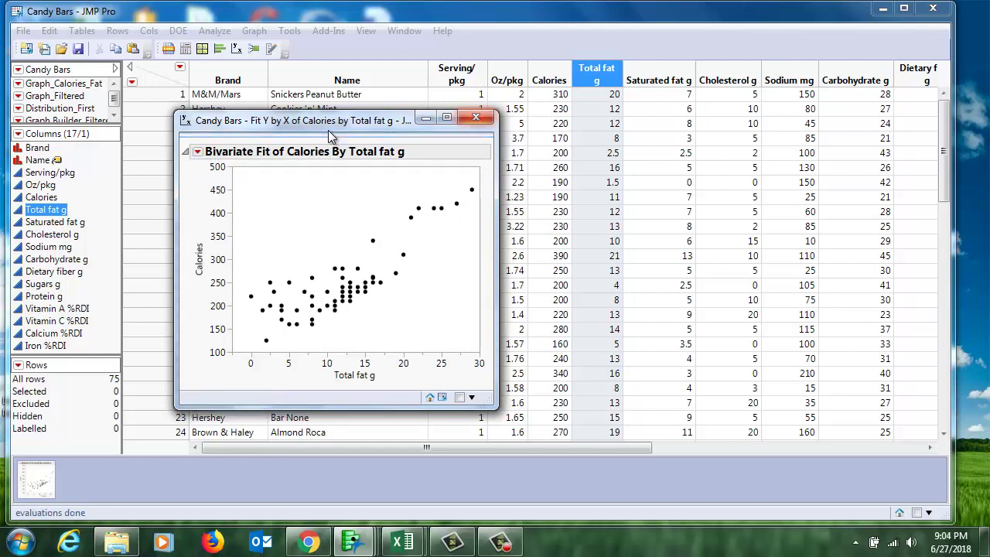
{"action": "left_click", "coordinate": [198, 152]}
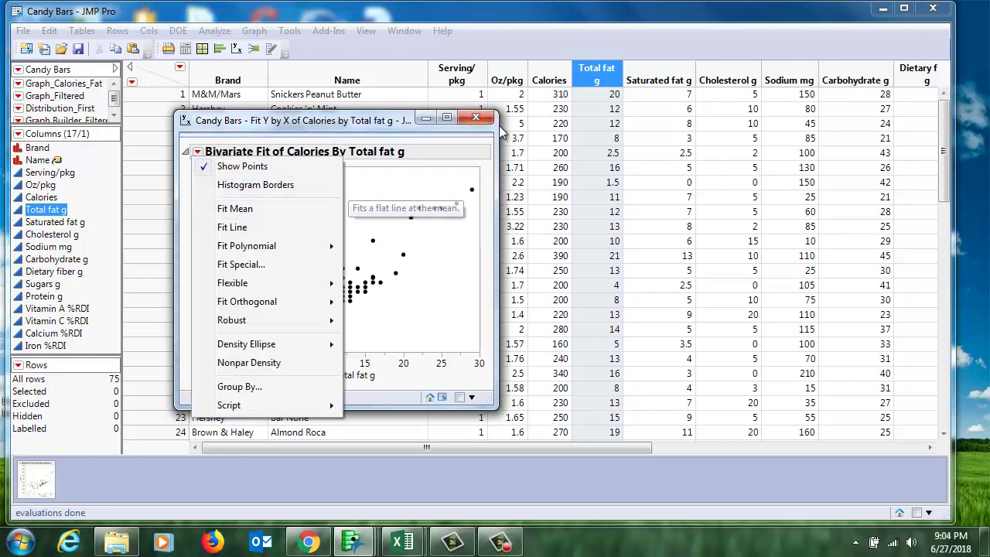
{"action": "left_click", "coordinate": [401, 114]}
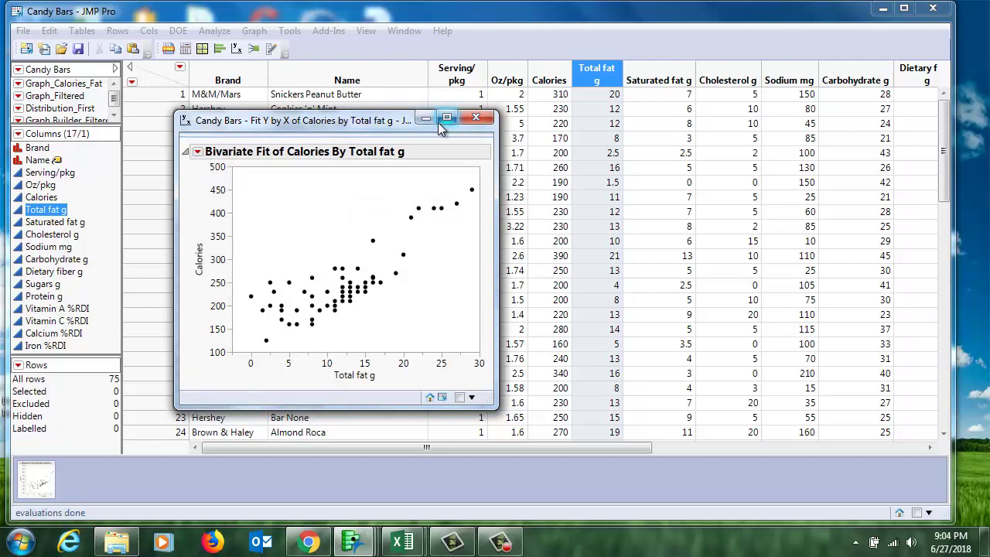